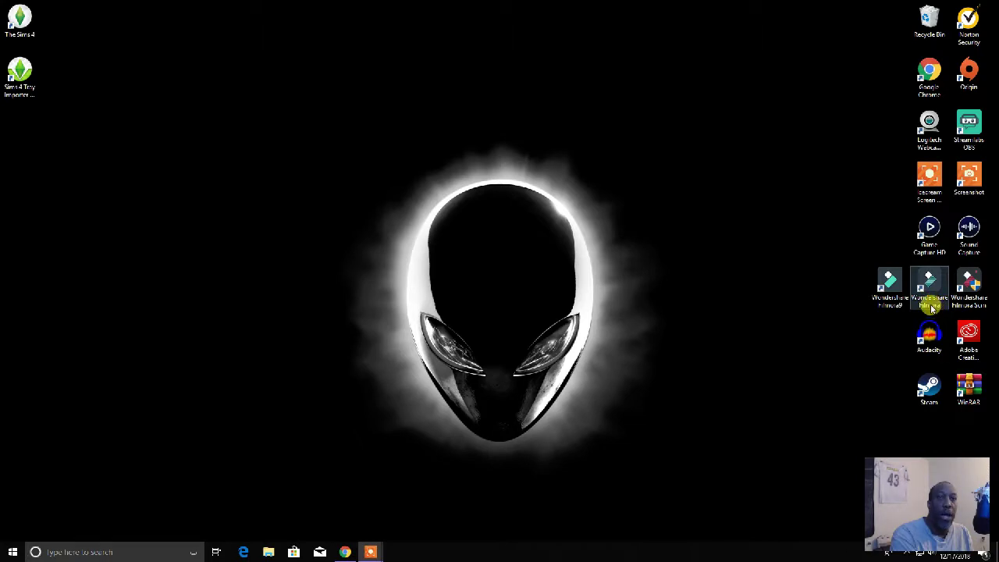
Open the older Wondershare Filmora in Full Feature Mode, view the Filmora9 free download message and dismiss the Message Center
right_click(929, 288)
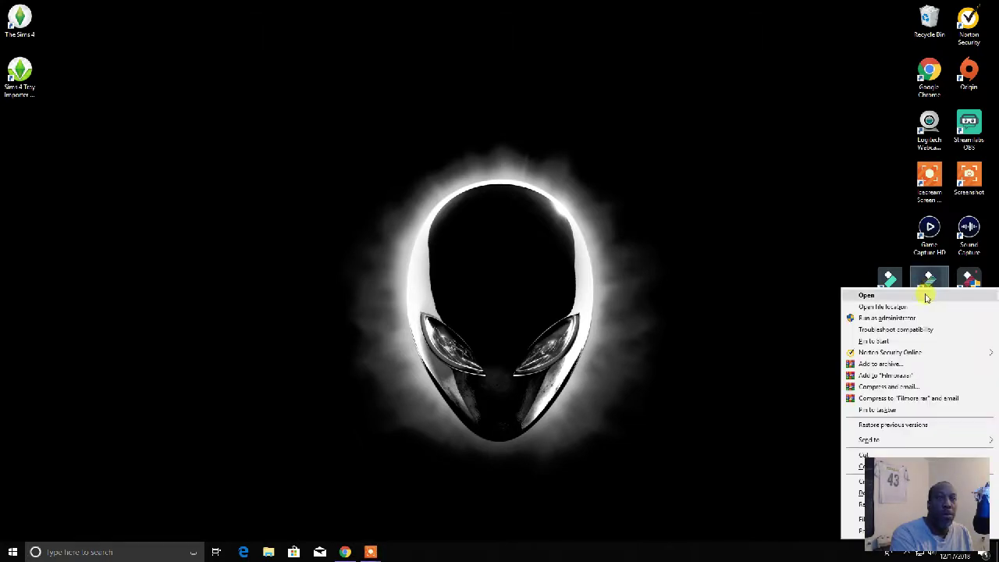
left_click(927, 295)
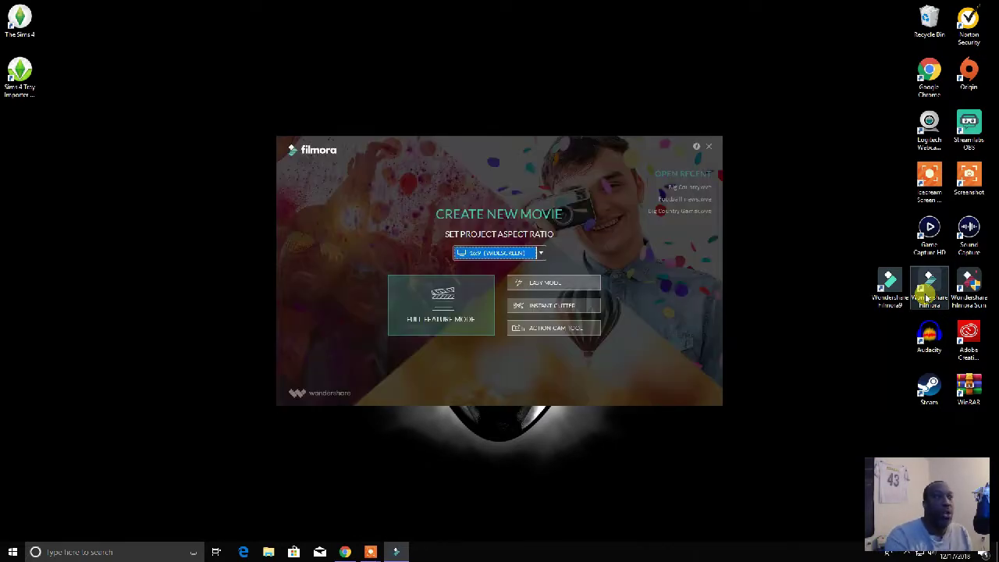
left_click(448, 319)
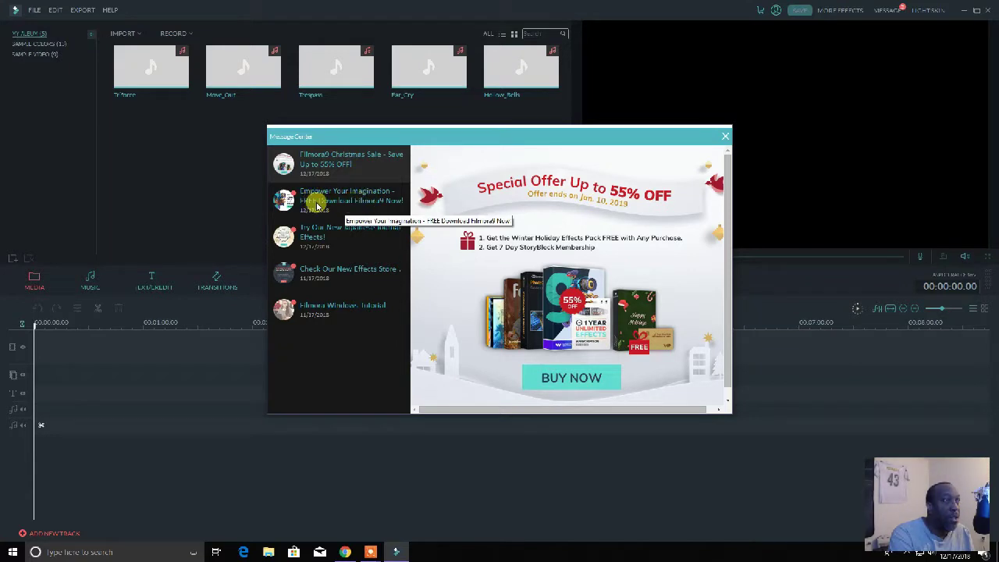
left_click(356, 203)
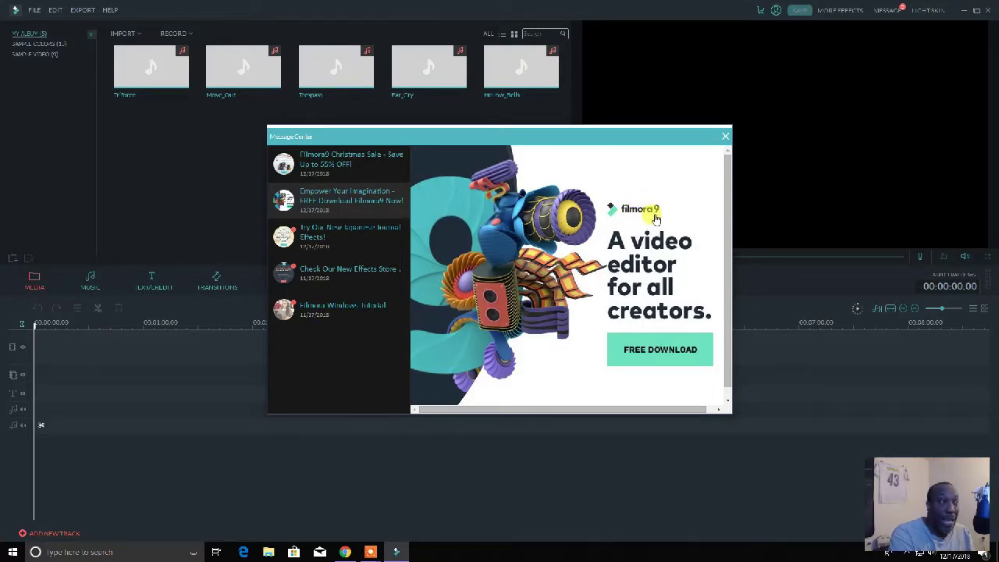
left_click(725, 136)
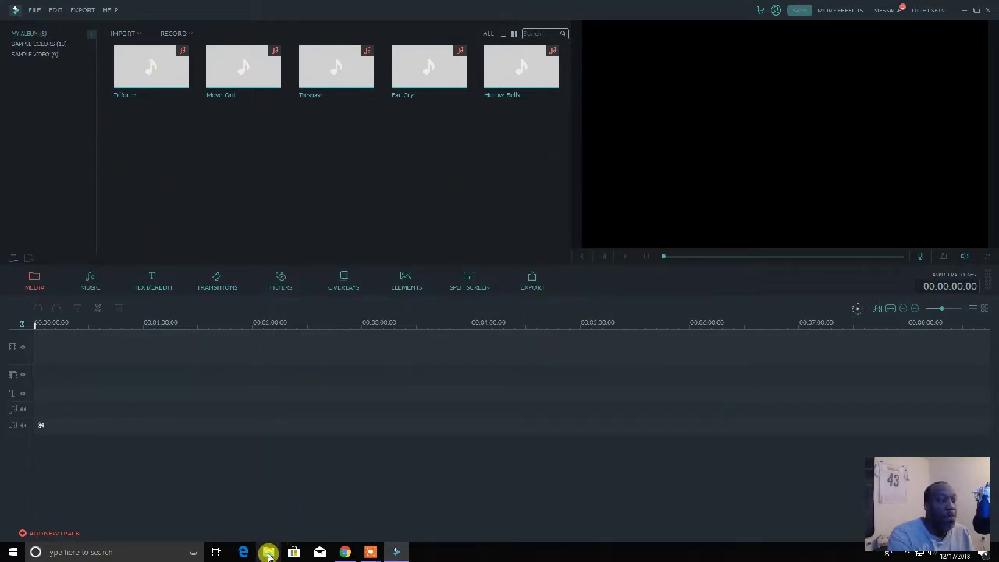
Import the NBA 2K19 gameplay clip from File Explorer, place it on the video track and scrub through it
left_click(269, 554)
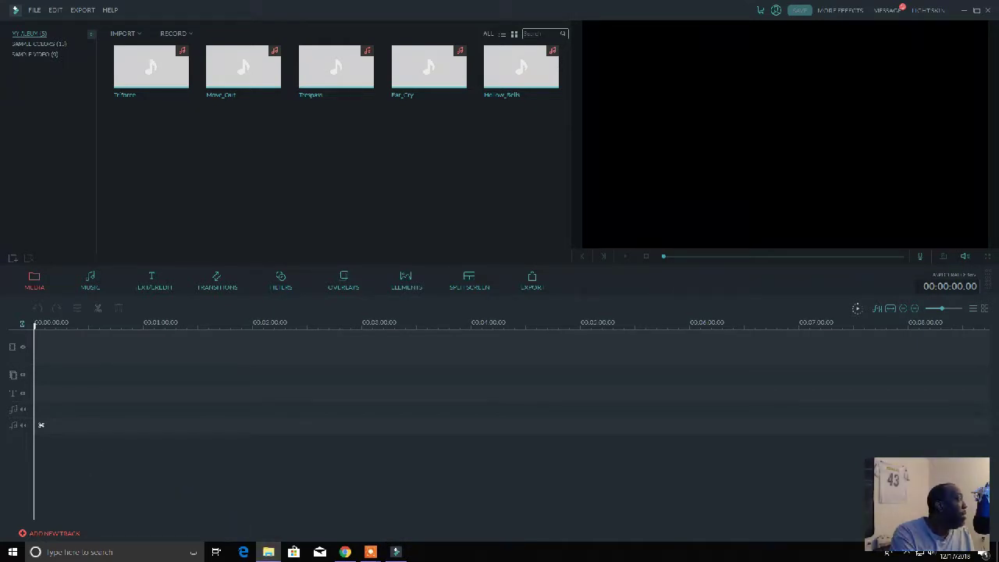
left_click_drag(63, 182, 354, 196)
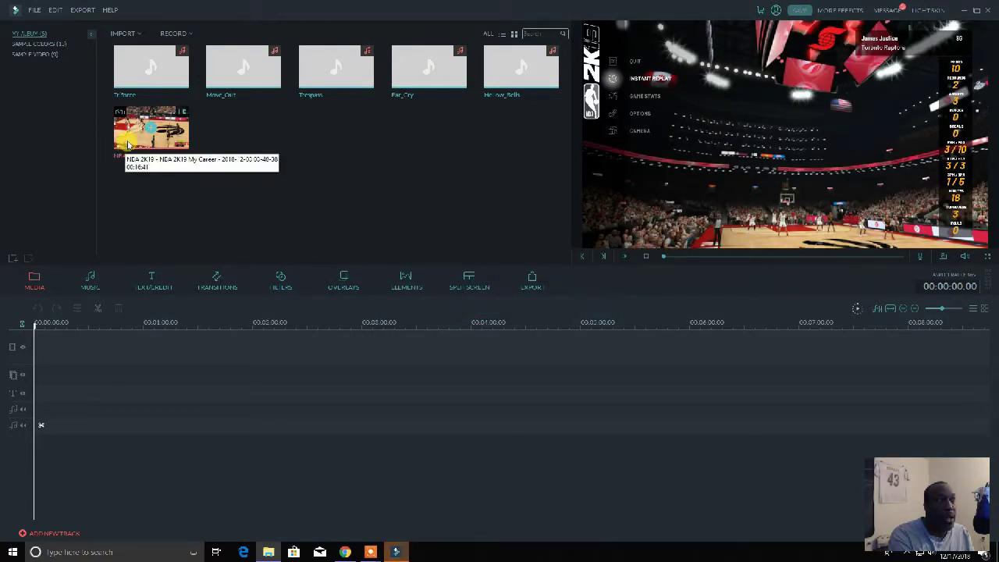
left_click_drag(125, 147, 132, 327)
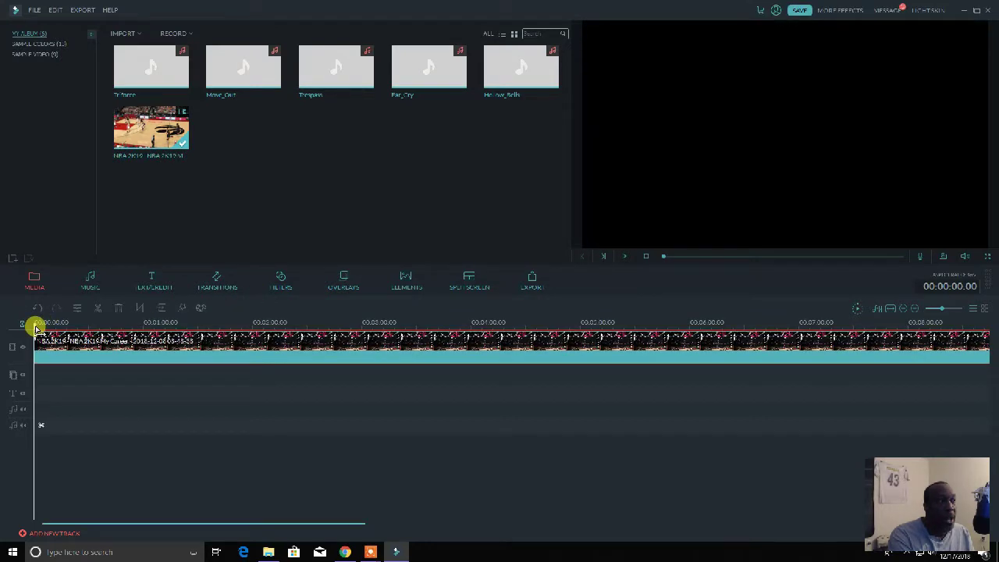
left_click_drag(34, 327, 191, 323)
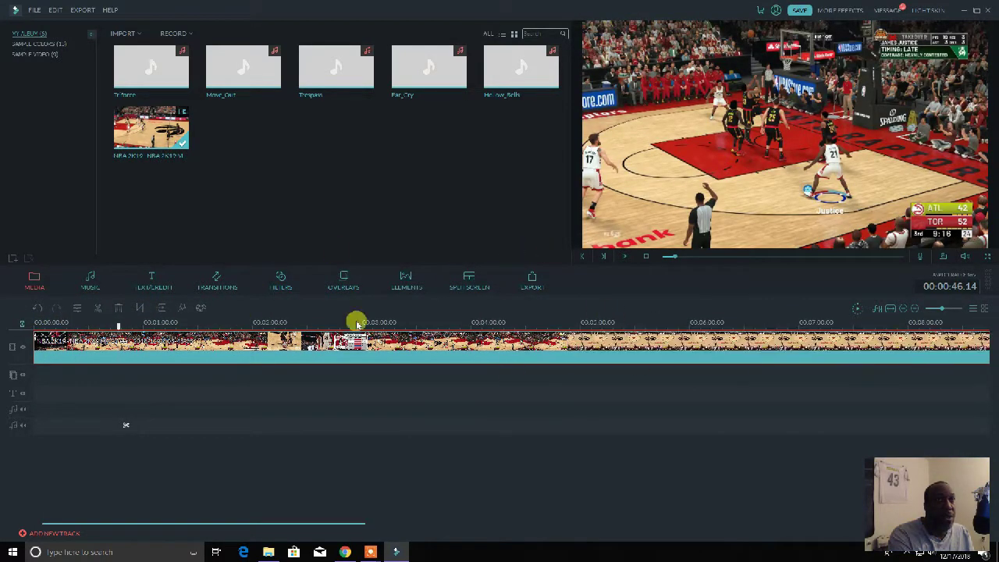
Delete the NBA 2K19 clip from the media library
right_click(135, 144)
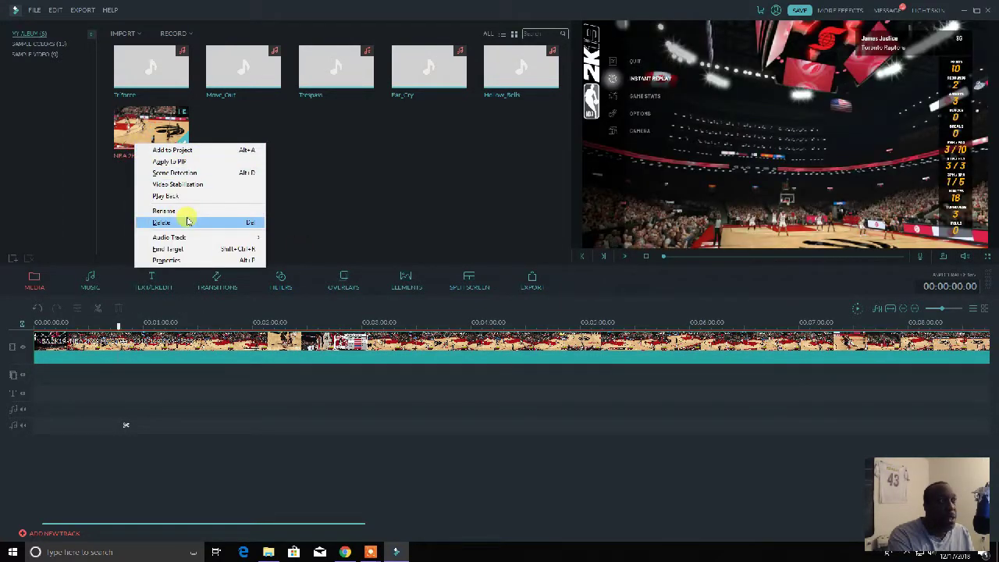
left_click(188, 223)
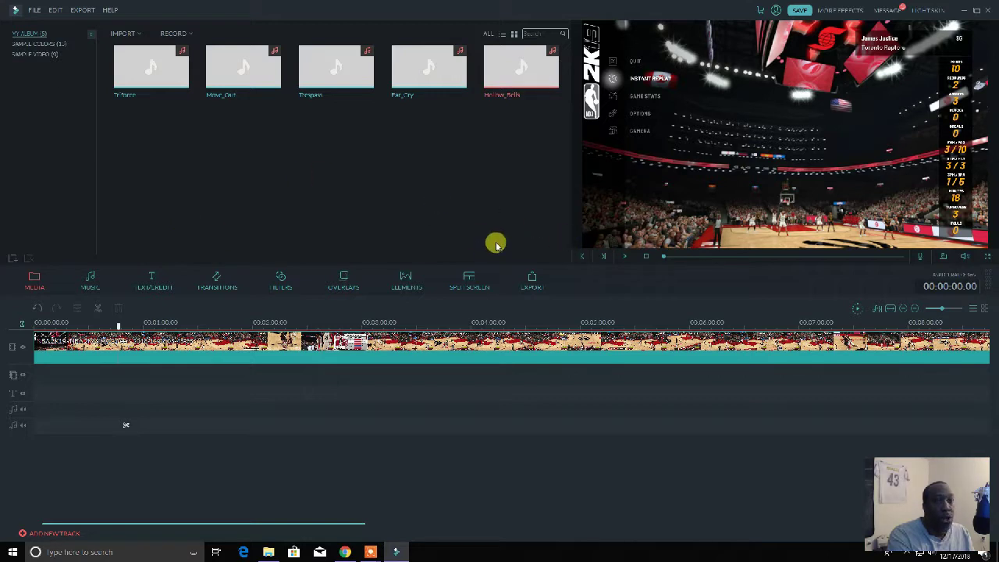
Look through the saved Filmora projects without saving the current changes, and leave without opening one
left_click(35, 9)
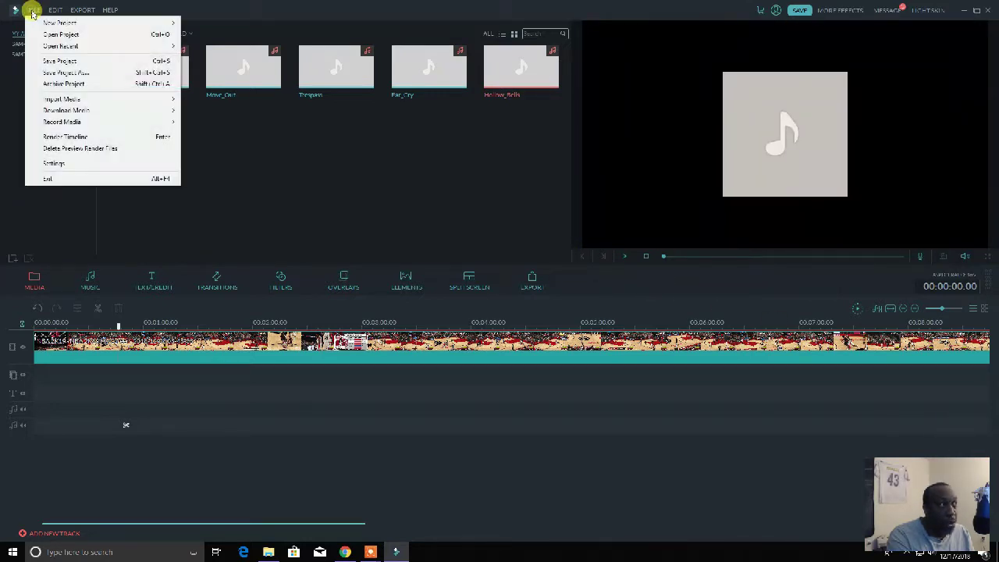
left_click(101, 35)
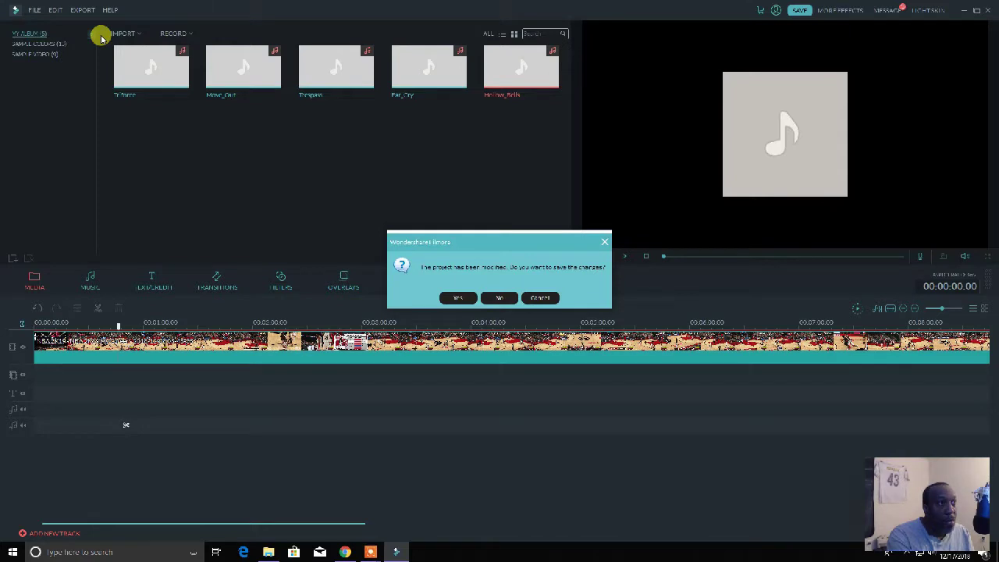
left_click(499, 298)
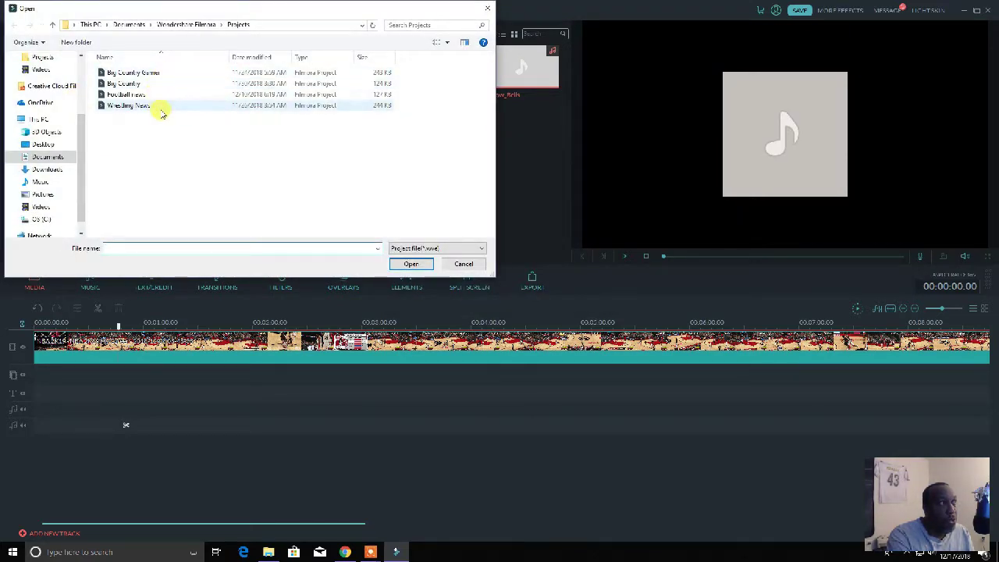
left_click(485, 9)
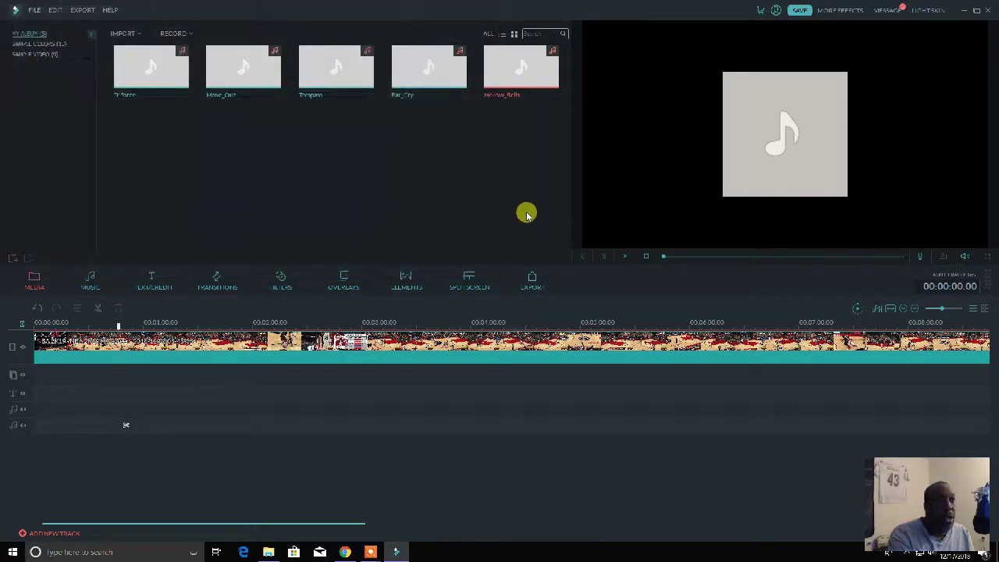
Close the older Filmora without saving and start a new project in Wondershare Filmora9
left_click(987, 11)
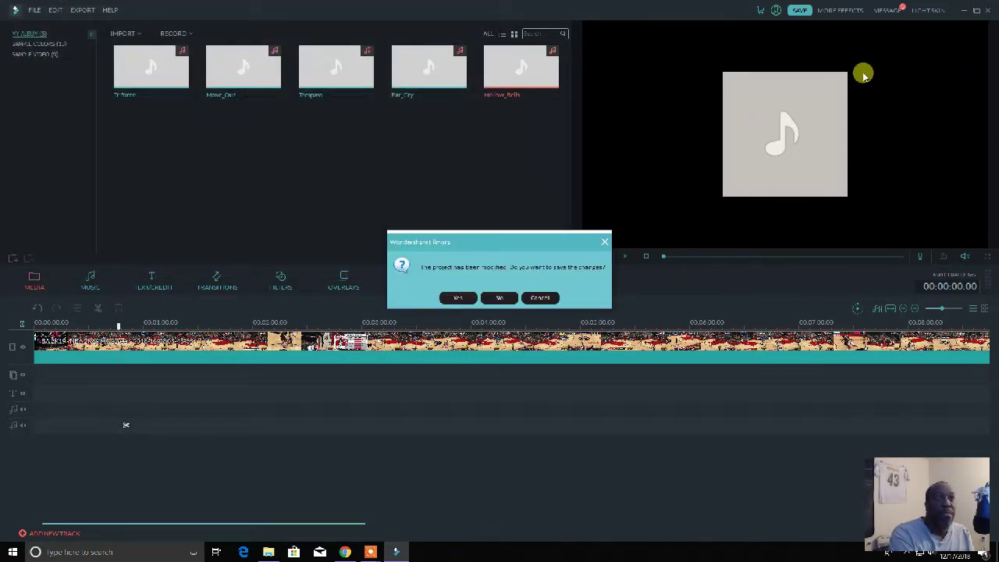
left_click(502, 298)
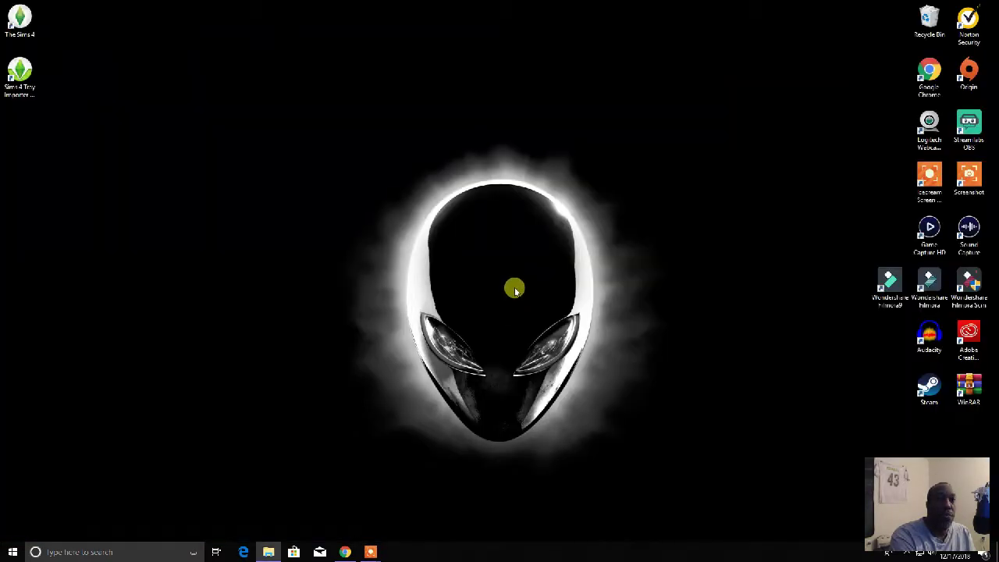
right_click(880, 285)
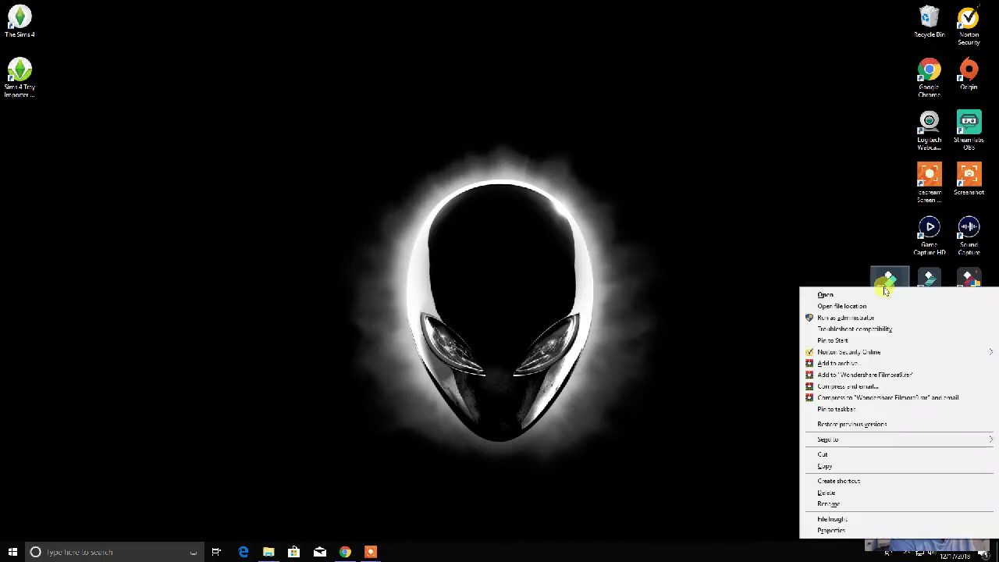
left_click(867, 296)
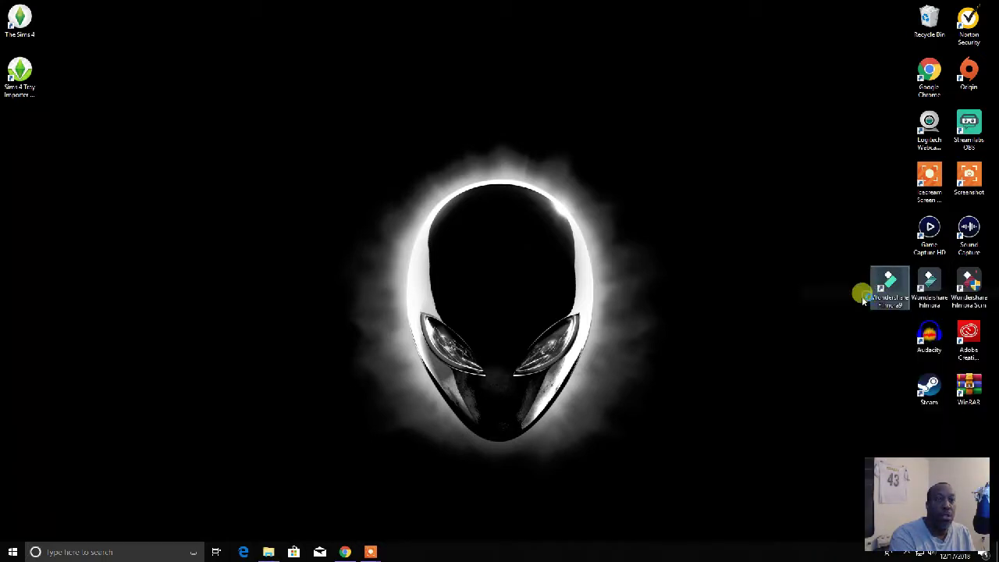
left_click(803, 304)
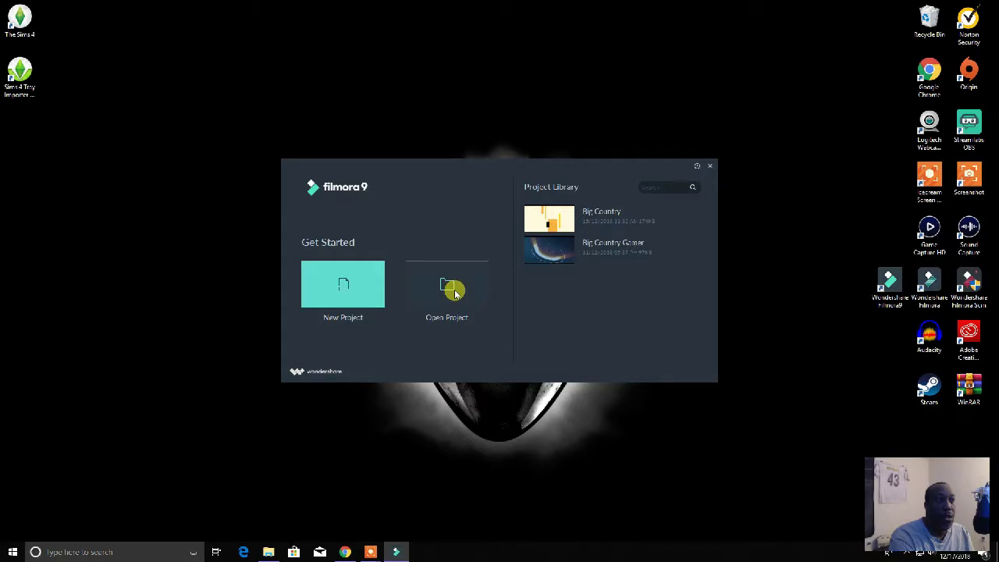
left_click(340, 287)
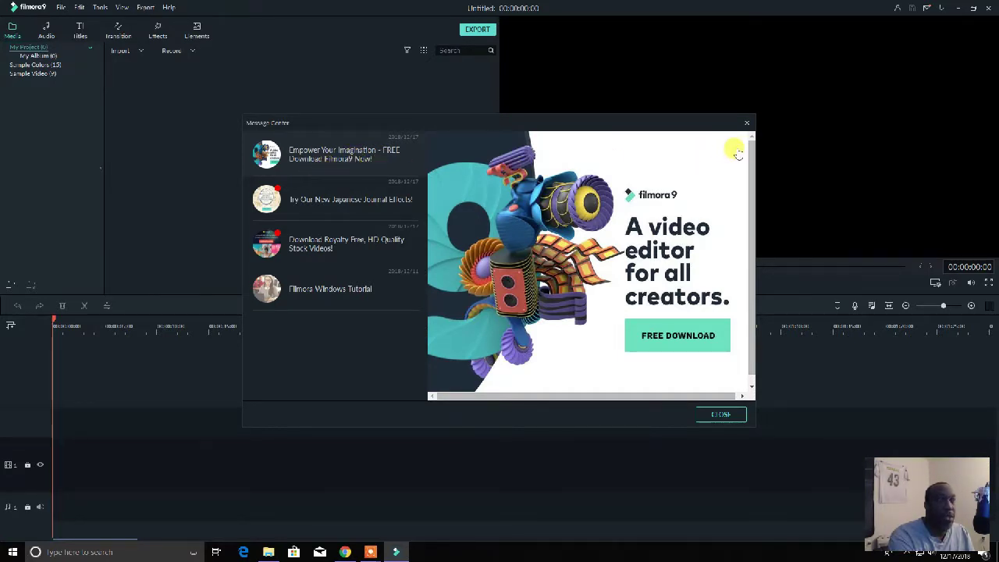
View the Japanese Journal effects and royalty-free stock video messages, and dismiss the Message Center
left_click(361, 200)
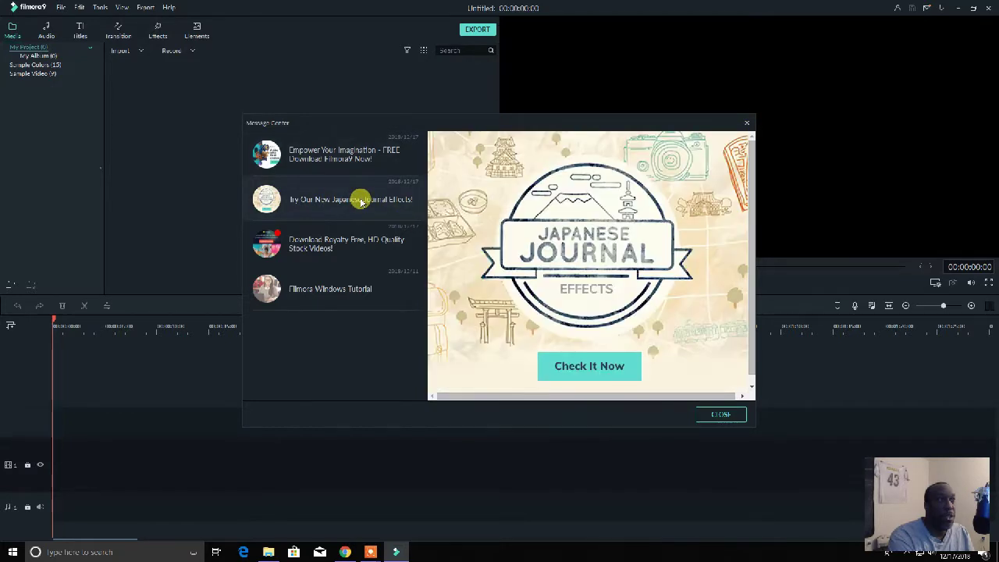
left_click(344, 245)
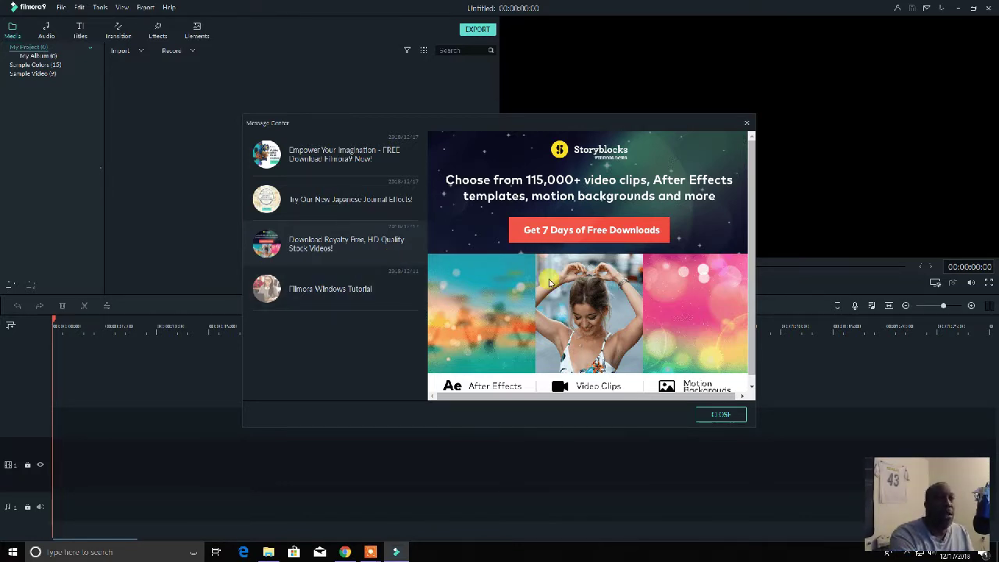
scroll(551, 287, "down", 1)
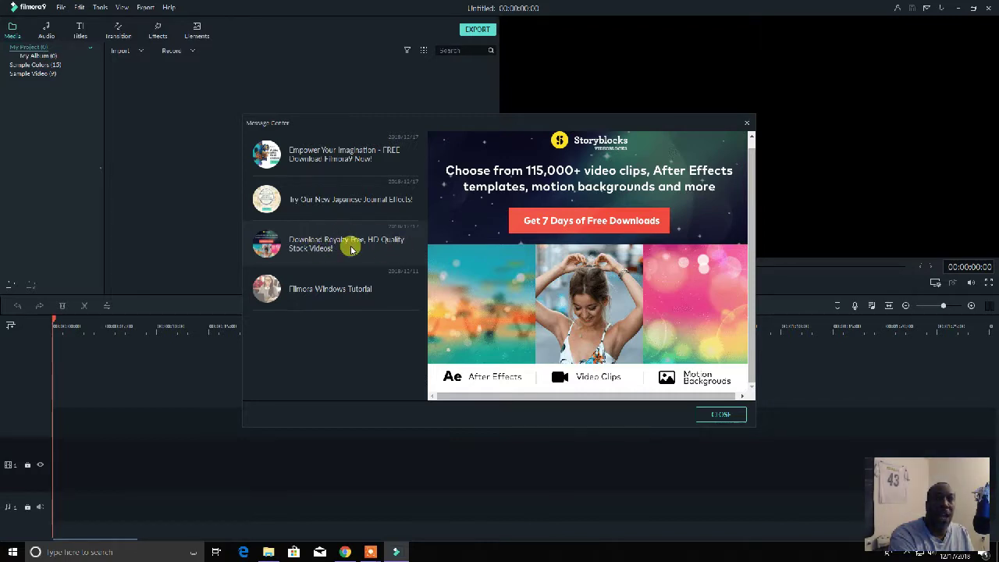
left_click(748, 125)
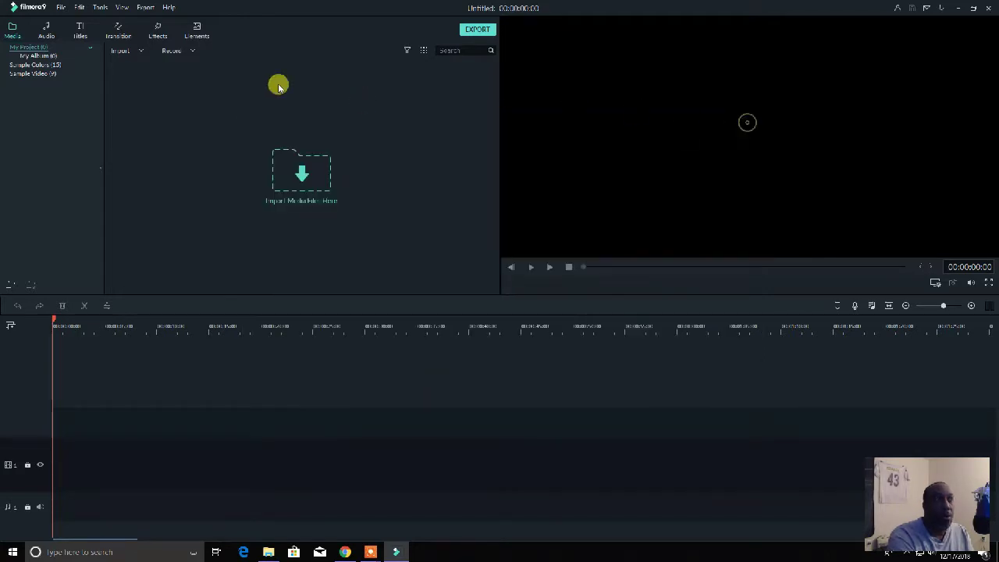
Browse the transition library and preview the News Set Action News and News Set Breaking News transitions
left_click(109, 35)
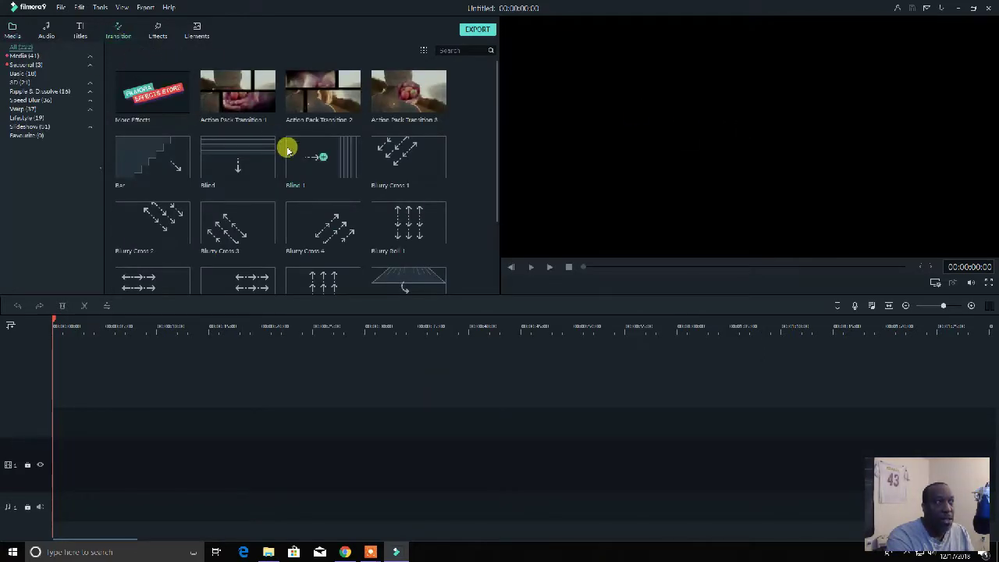
scroll(274, 161, "down", 10)
scroll(277, 170, "down", 2)
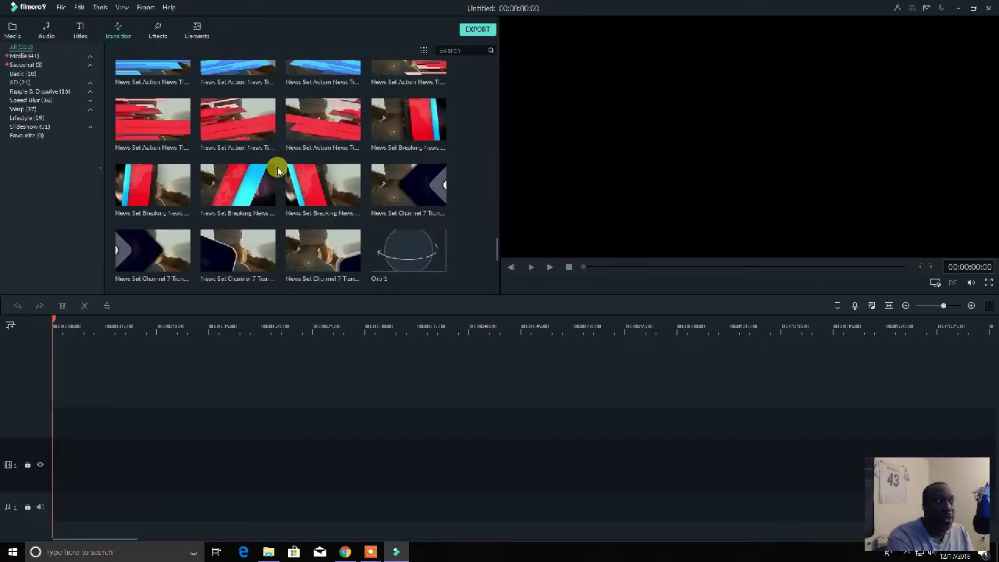
left_click(300, 127)
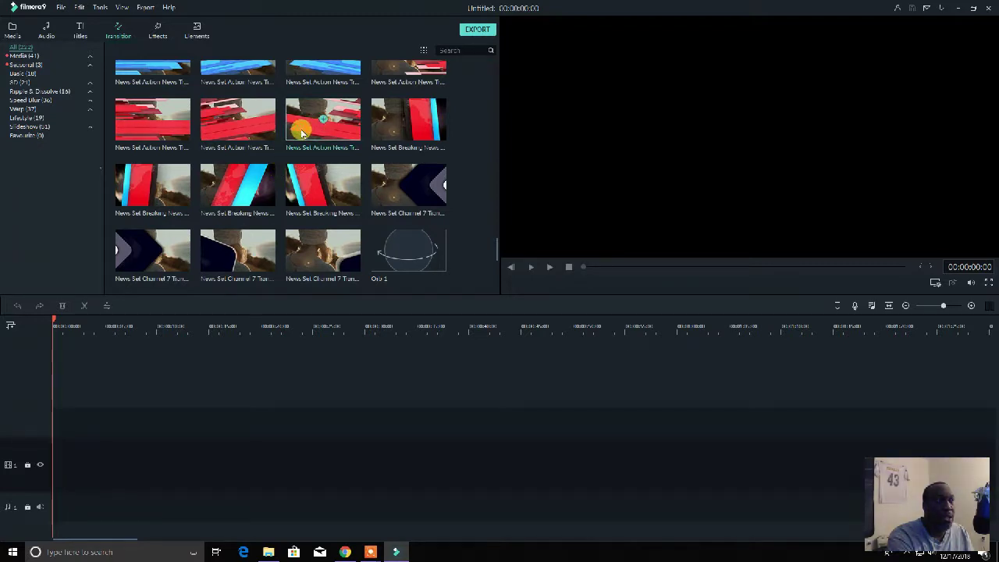
left_click(543, 270)
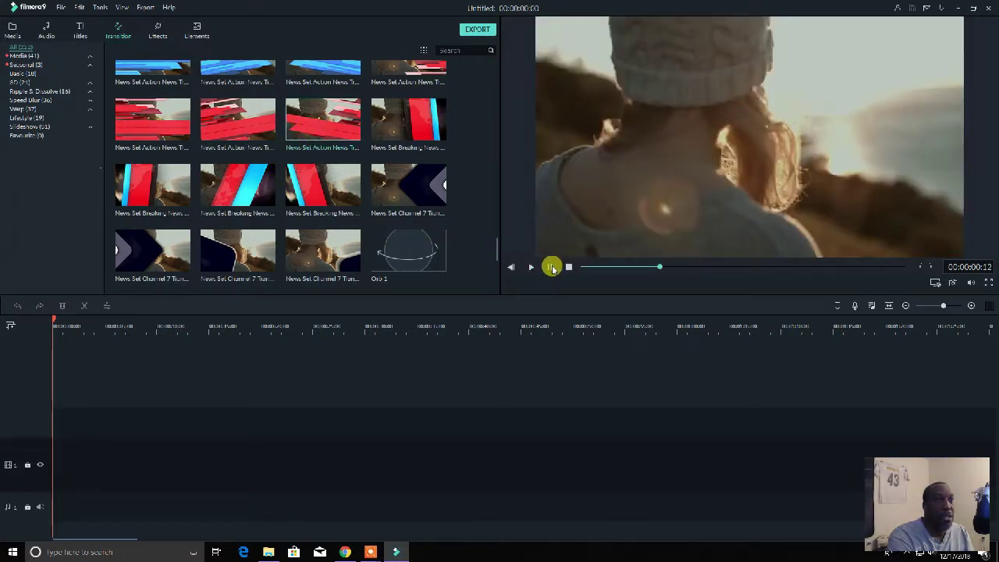
left_click(344, 199)
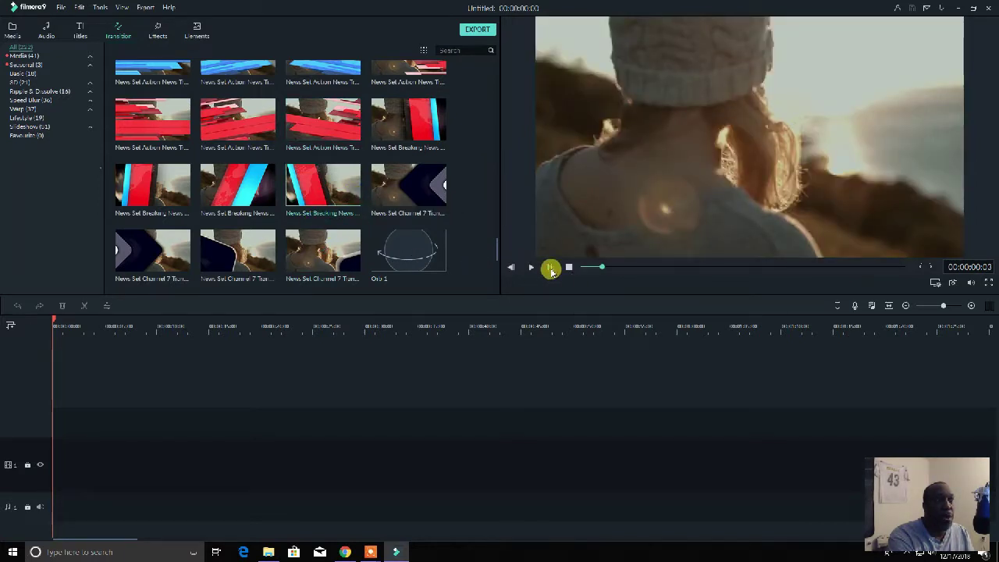
scroll(368, 212, "down", 10)
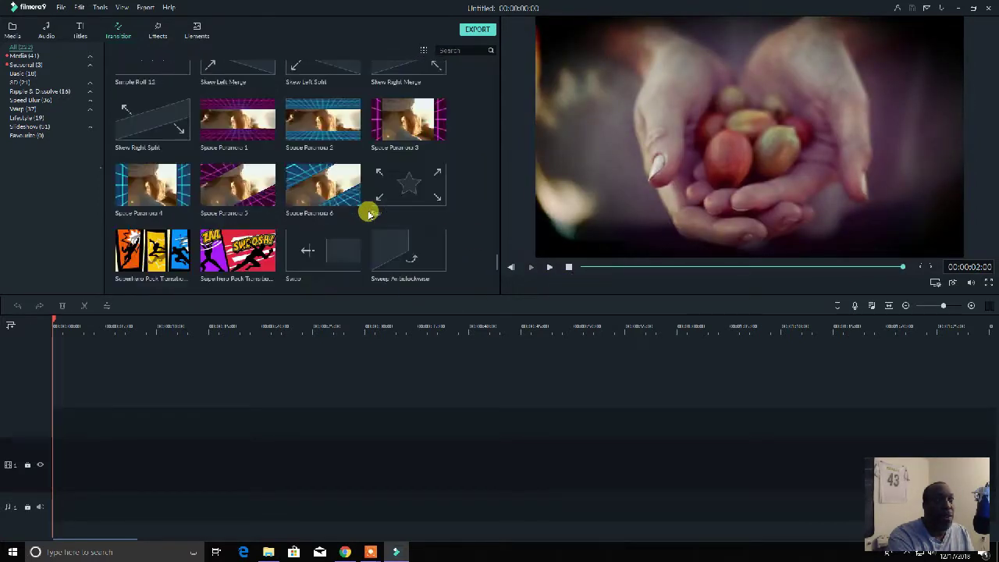
scroll(369, 212, "up", 3)
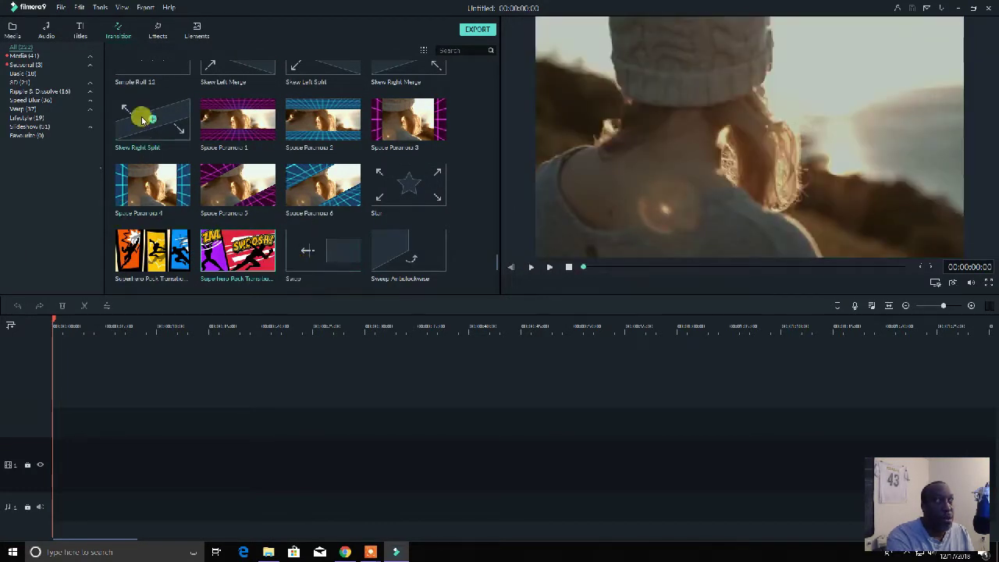
Preview the Big Screen Pack Opener 1 and Big Screen Pack Opener 2 titles
left_click(83, 33)
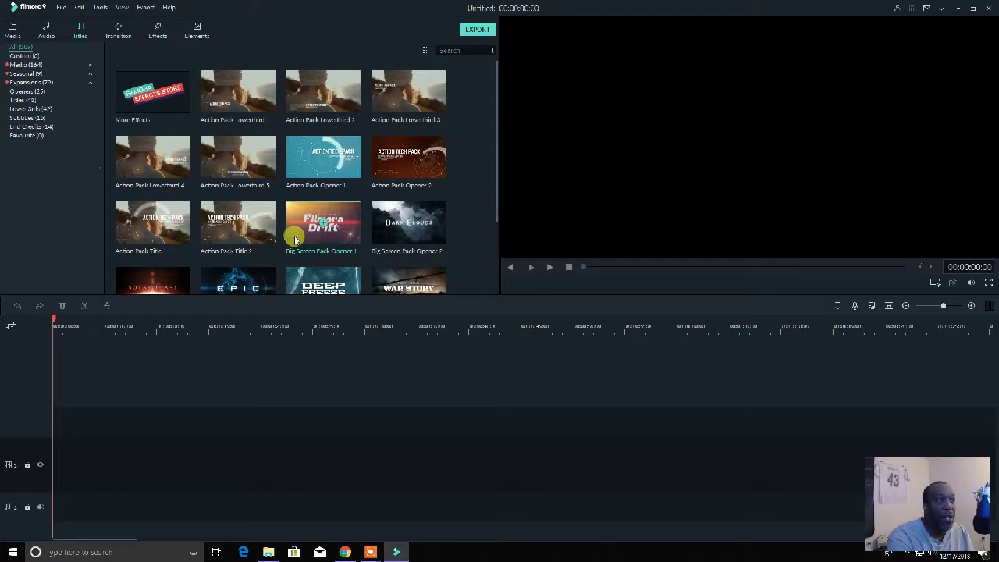
left_click(551, 267)
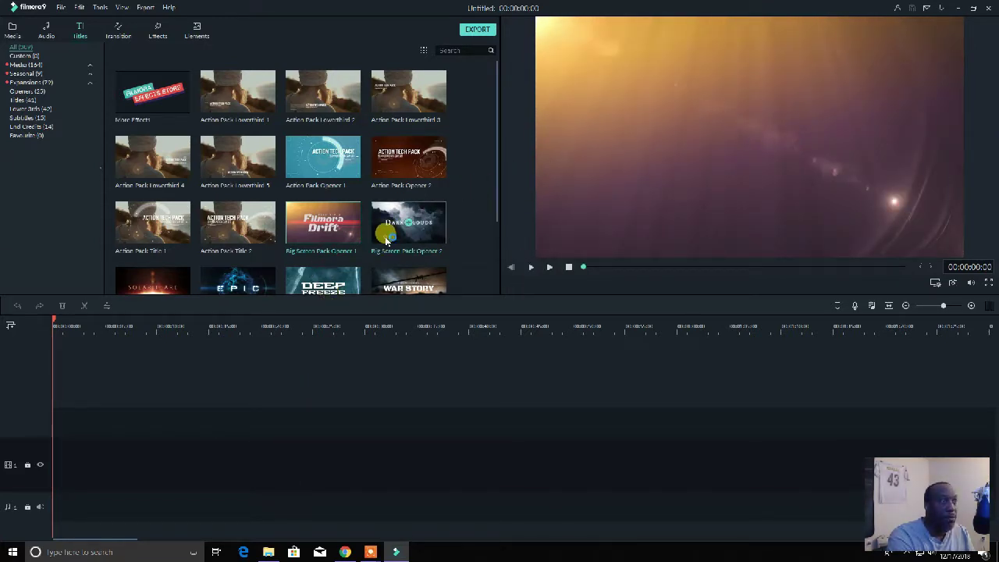
left_click(385, 234)
left_click(549, 269)
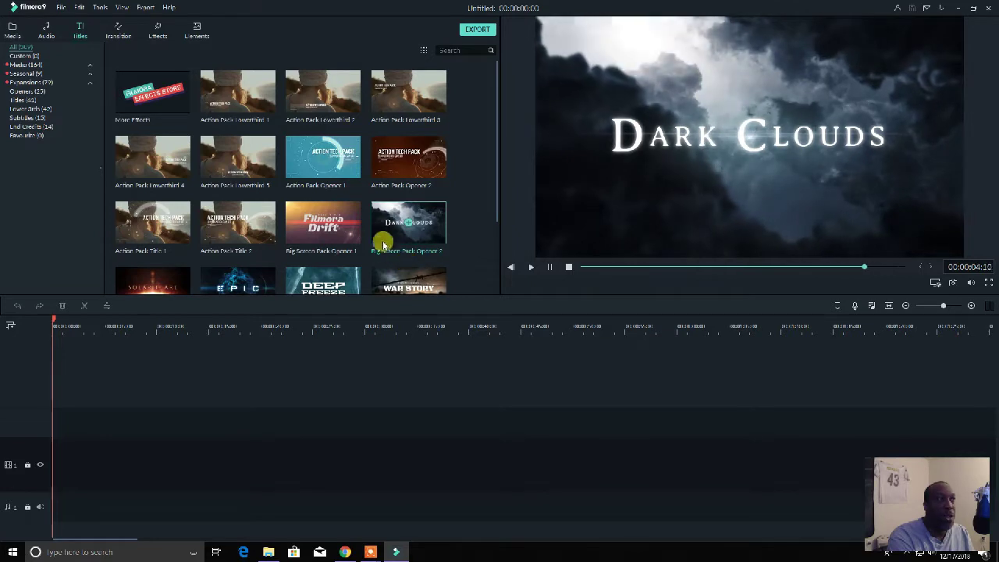
Place the Big Screen Pack Opener 2 title at the start of the timeline and open its first word's text for editing
left_click_drag(383, 234, 69, 464)
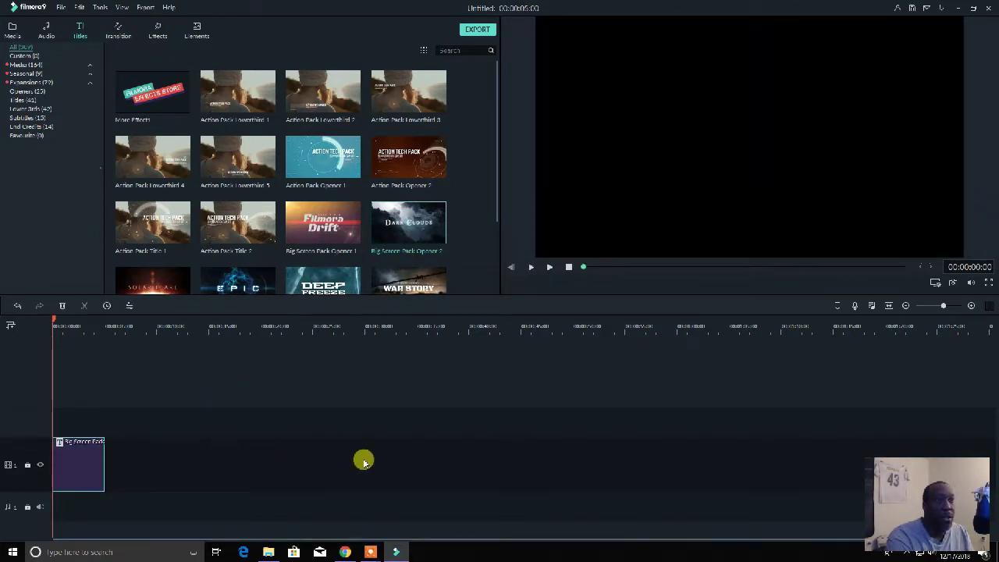
double_click(83, 480)
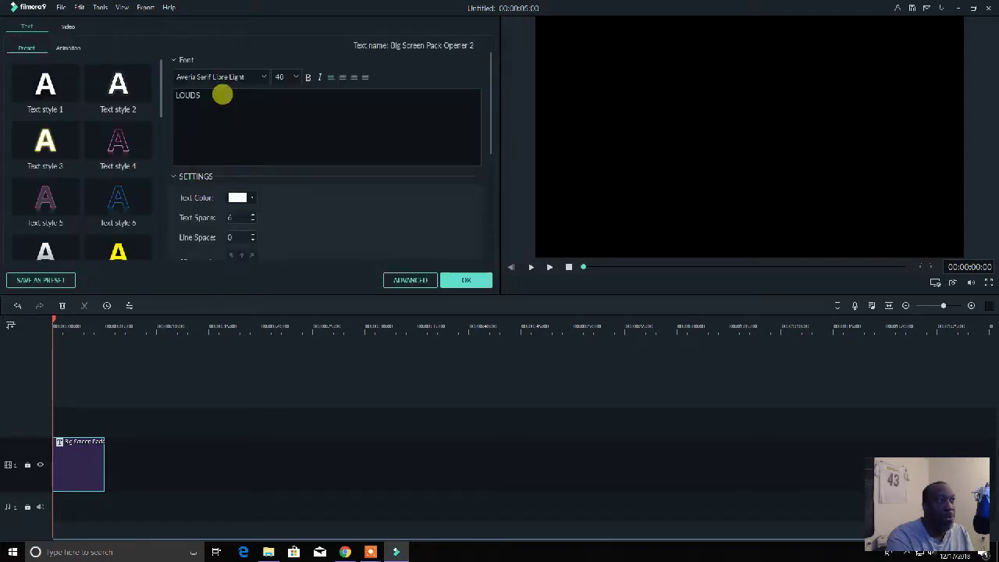
left_click_drag(56, 322, 82, 326)
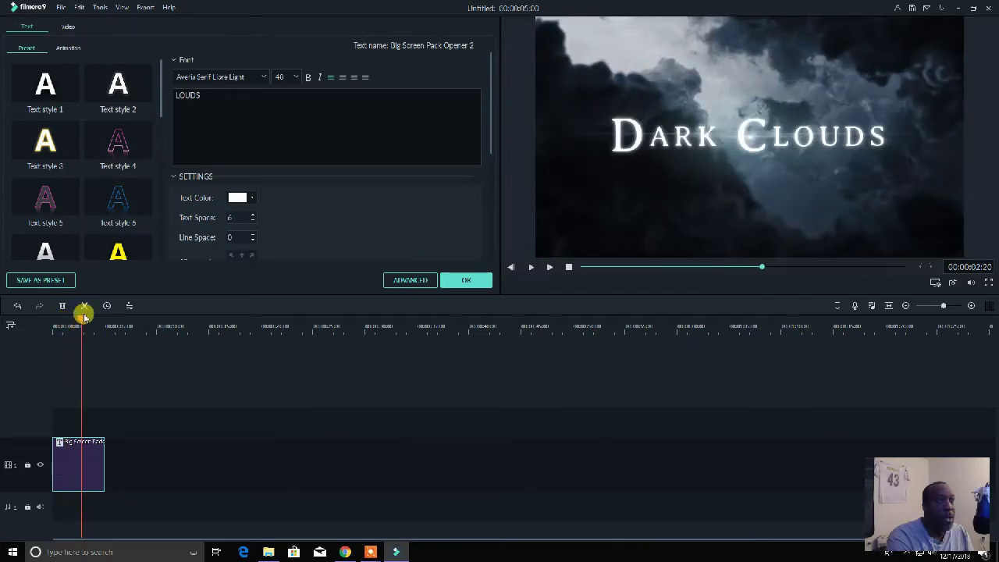
left_click(662, 134)
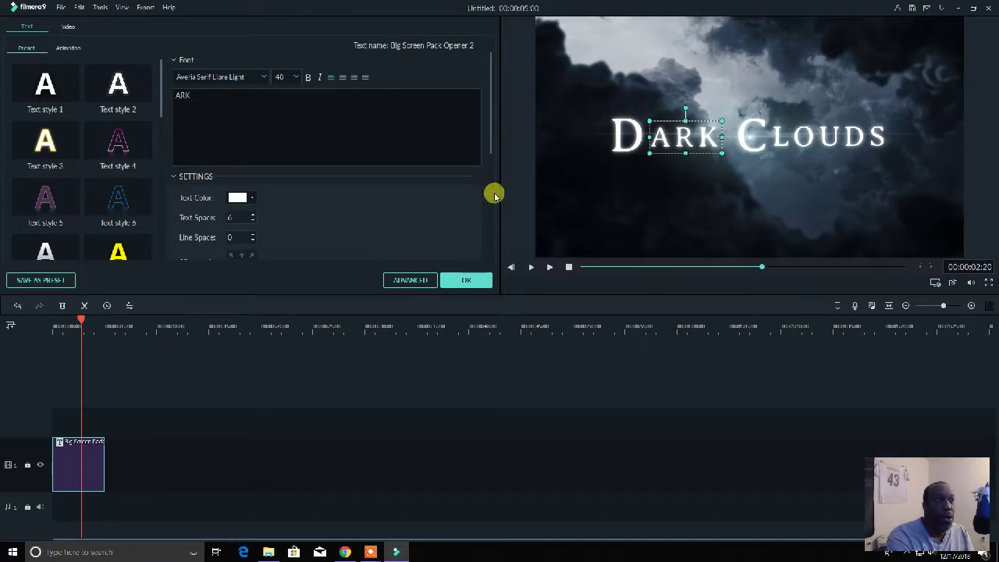
left_click(443, 281)
Open the Big Country project from its automatic backup, discarding the untitled project's changes and leaving missing media unlocated
left_click(11, 34)
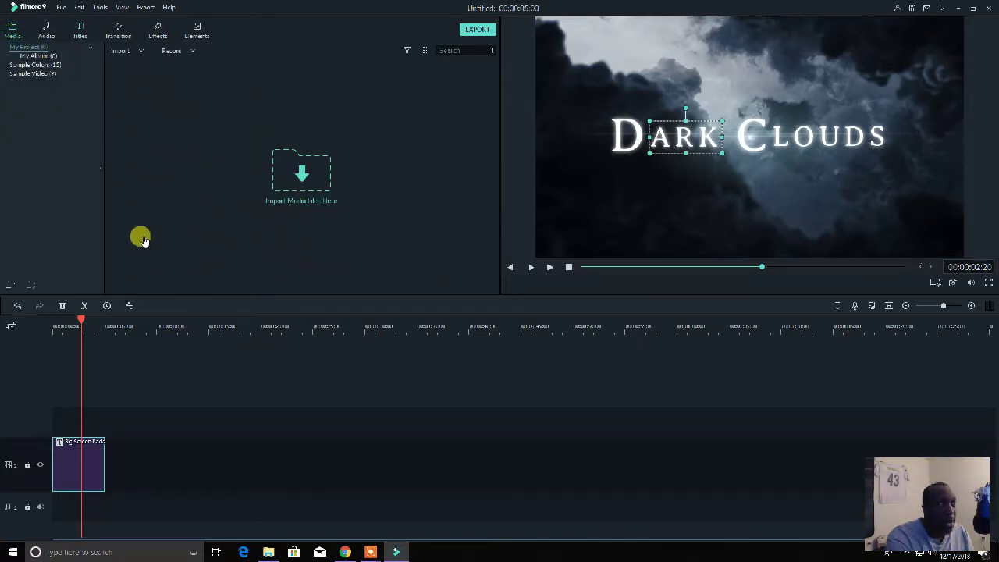
left_click(62, 9)
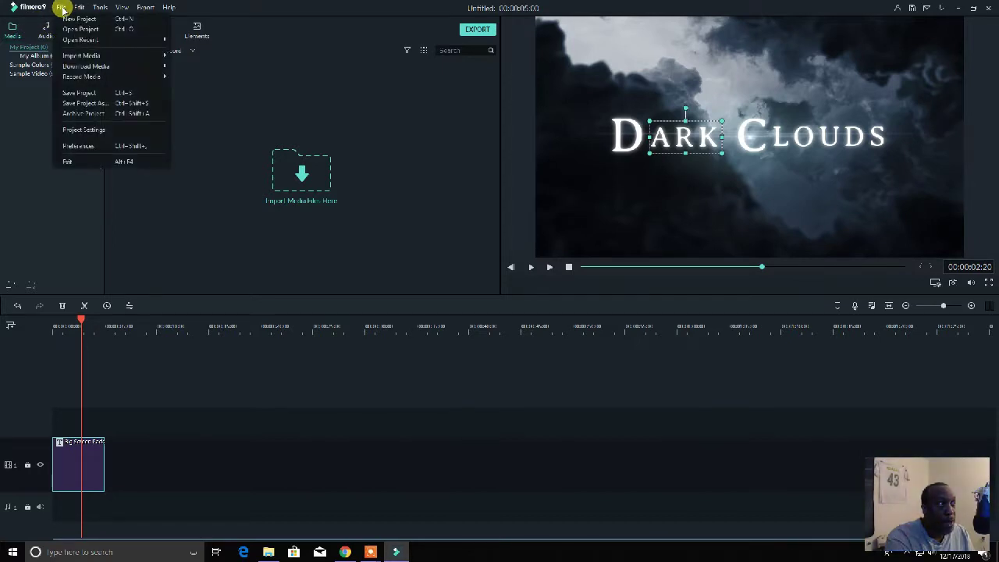
left_click(76, 31)
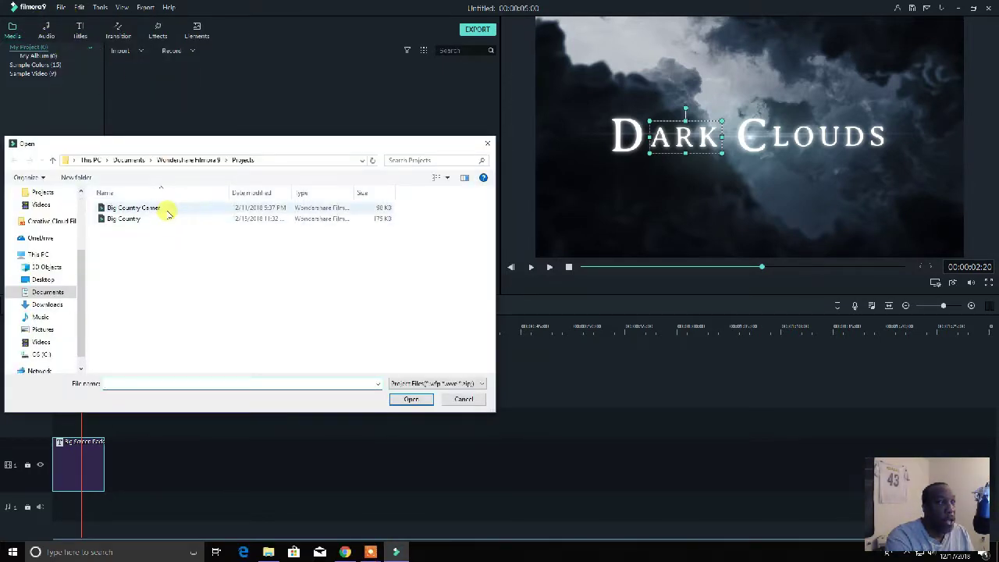
left_click(161, 218)
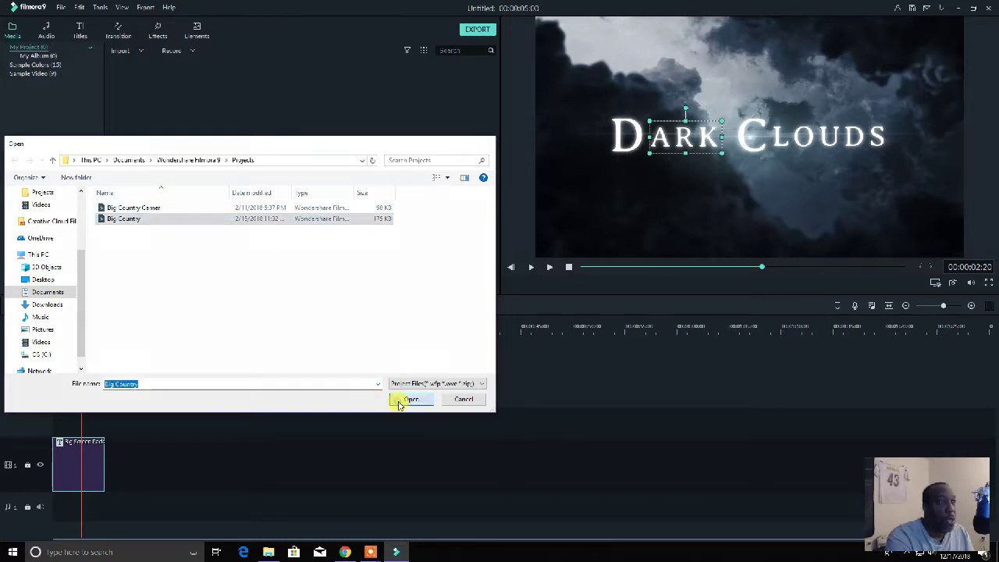
left_click(406, 399)
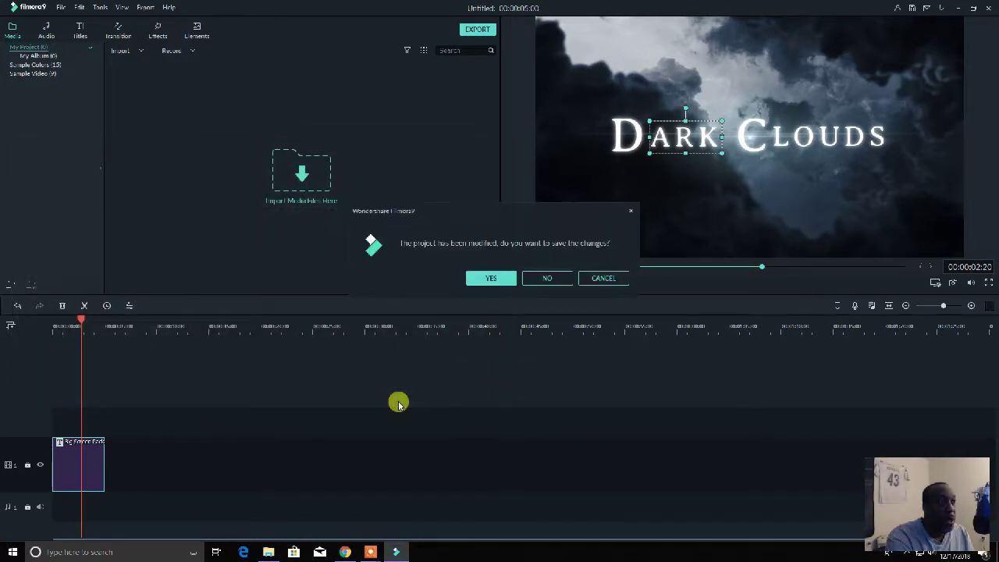
left_click(547, 280)
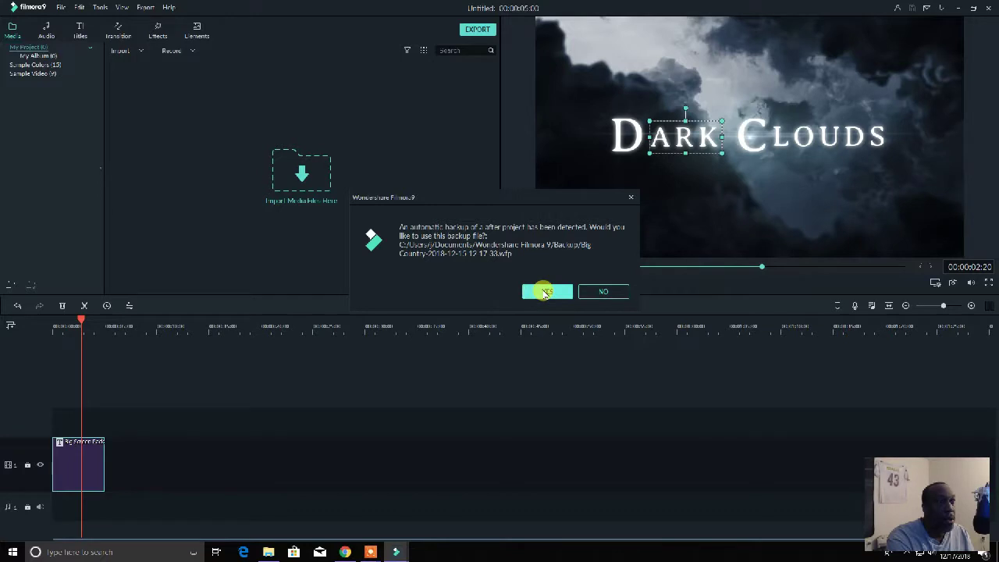
left_click(546, 292)
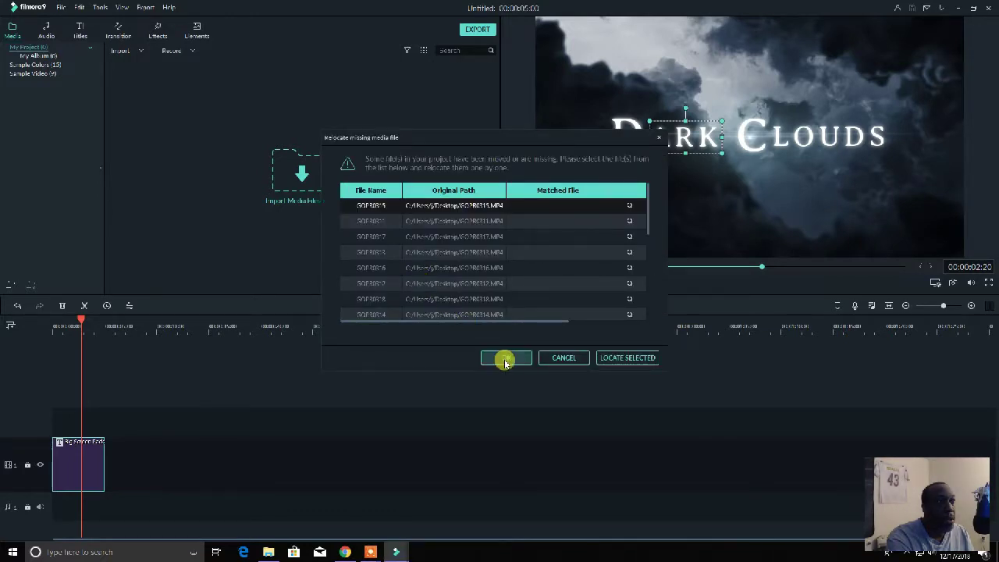
left_click(505, 359)
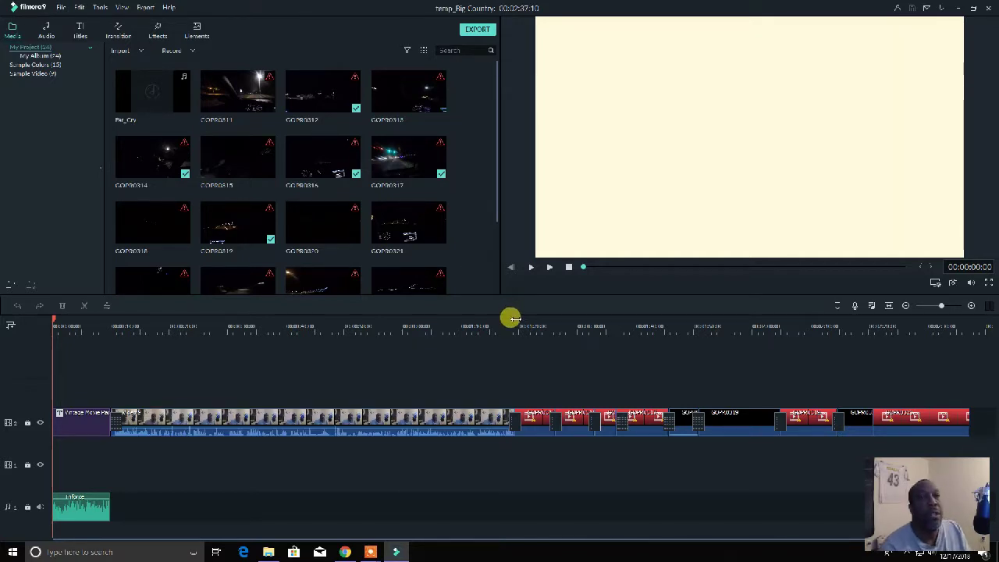
Reopen the Big Country project from its saved file, declining the automatic backup
left_click(65, 8)
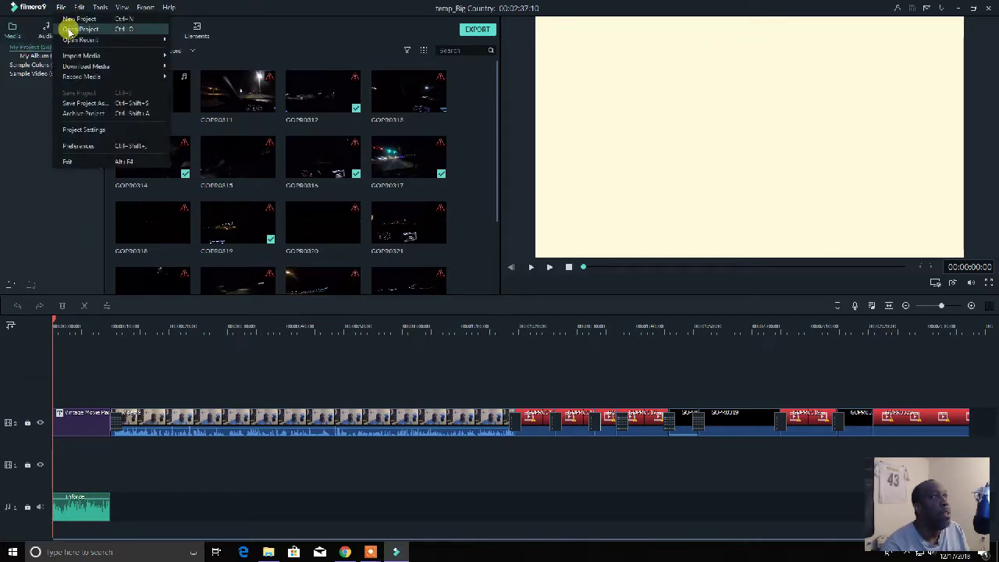
left_click(68, 29)
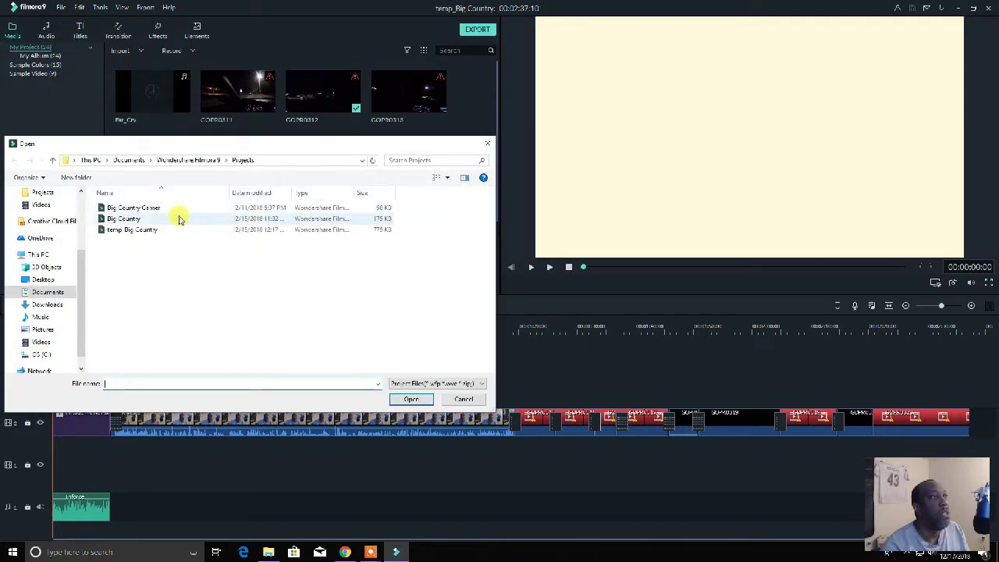
left_click(162, 221)
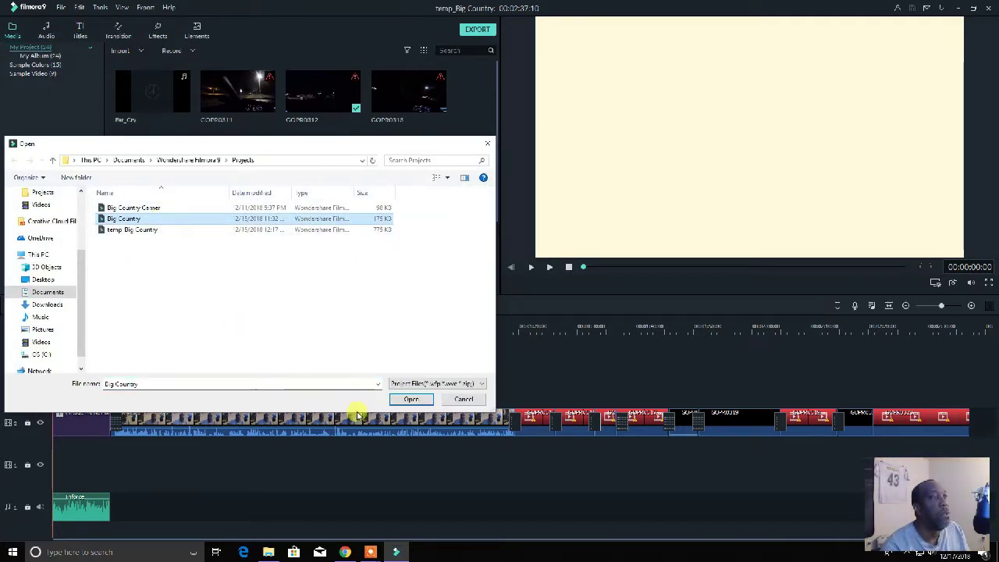
left_click(411, 399)
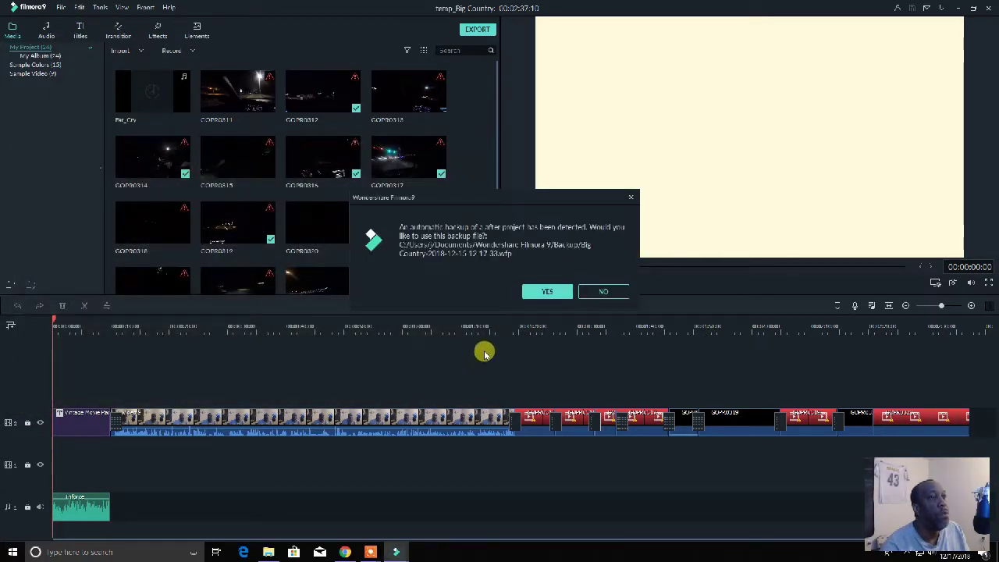
left_click(603, 291)
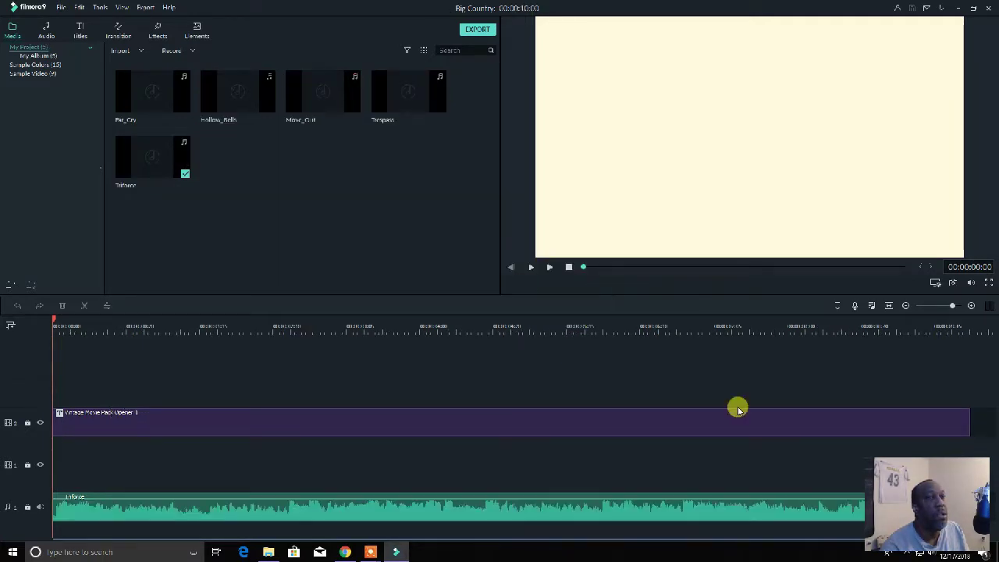
Zoom out the timeline and play the Vintage Movie Pack opener with its sound, pausing near the eight-second mark
left_click_drag(952, 305, 942, 306)
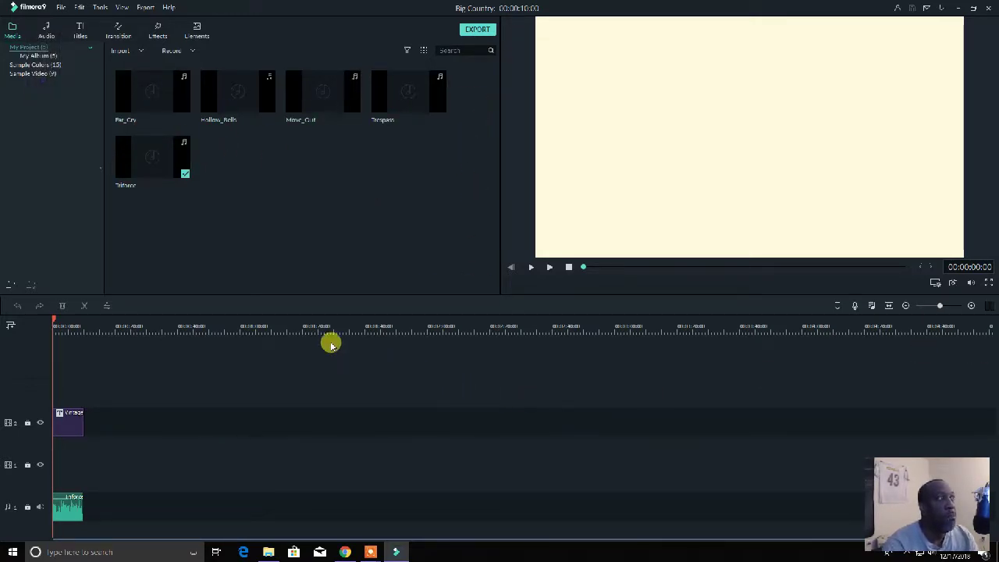
key("XF86AudioMute")
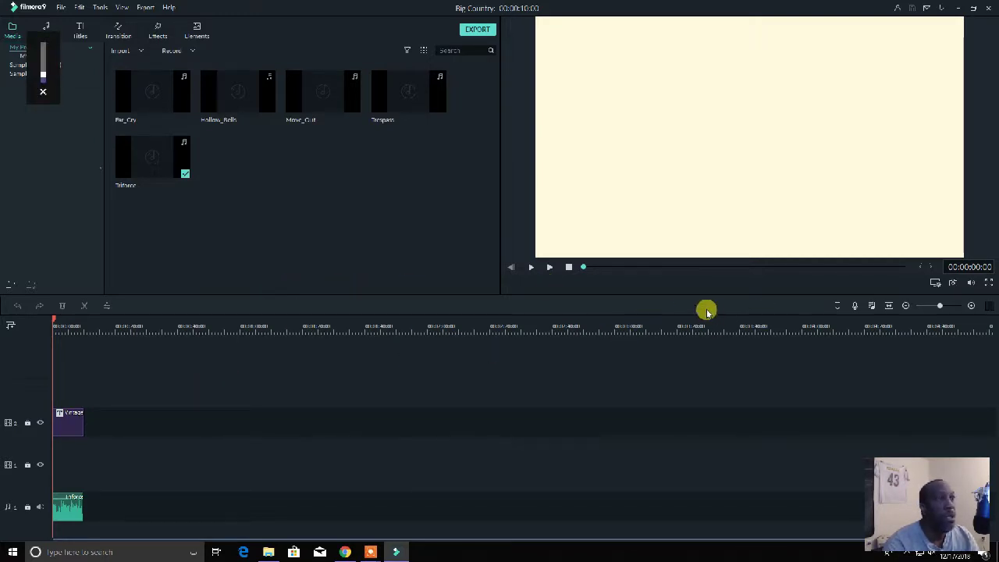
left_click(549, 267)
key("XF86AudioMute")
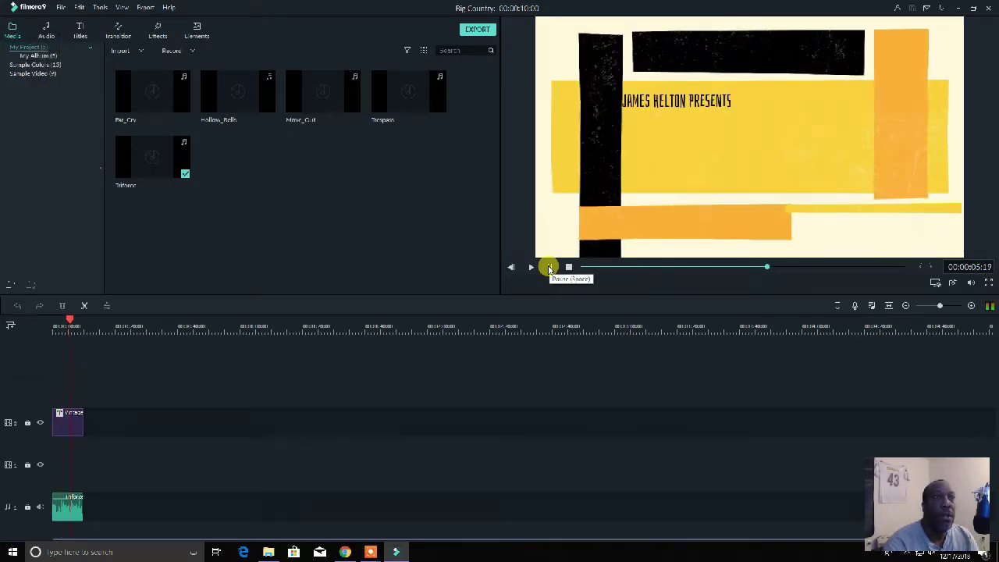
key("XF86AudioRaiseVolume")
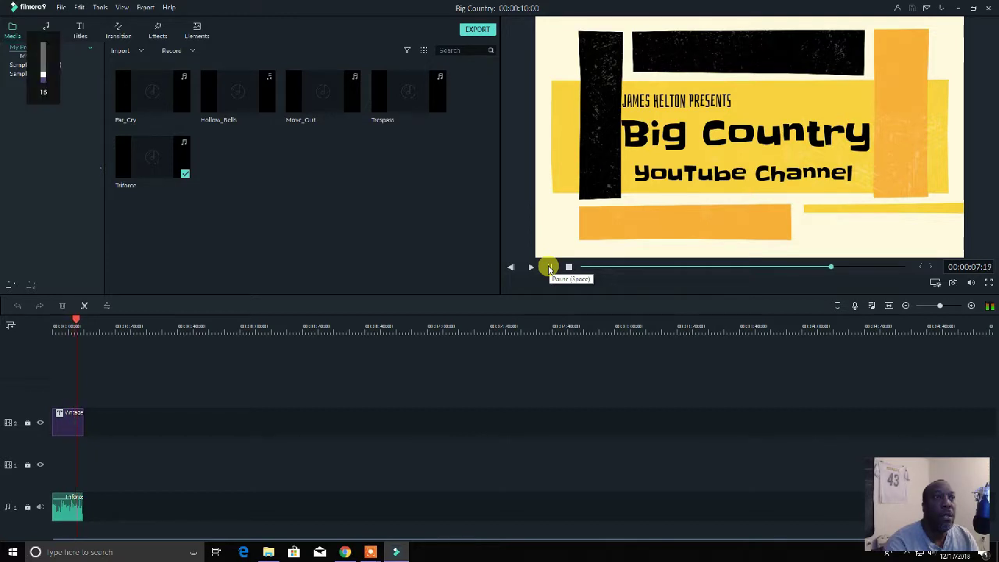
left_click(549, 268)
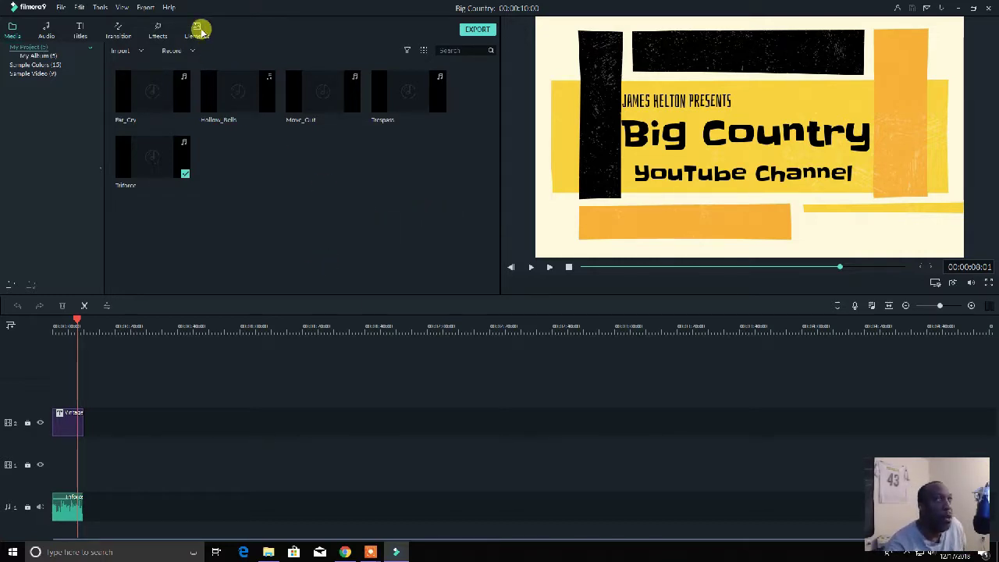
Browse the effects and titles libraries and move the playhead to 00:00:09:00
left_click(157, 30)
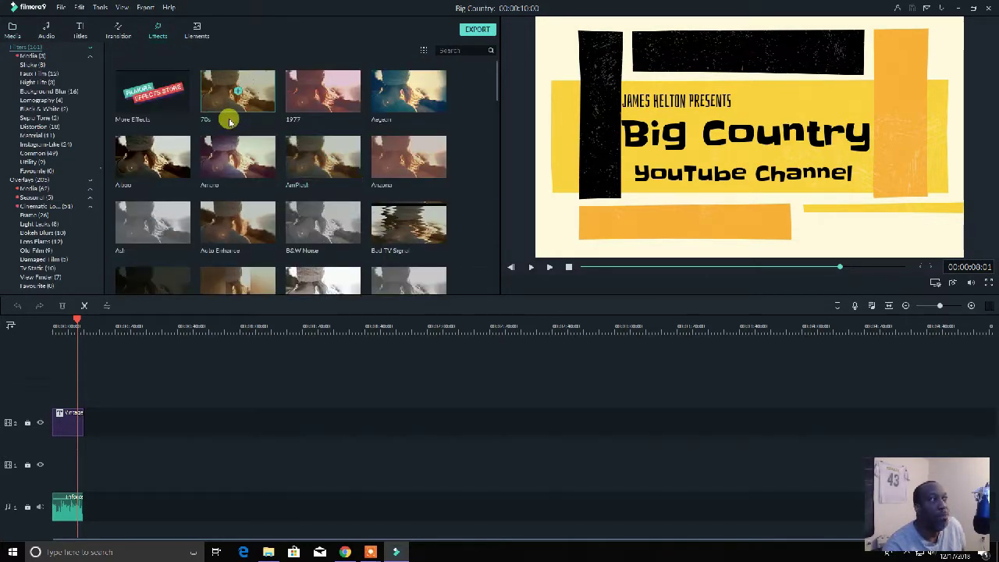
left_click(114, 41)
left_click(75, 37)
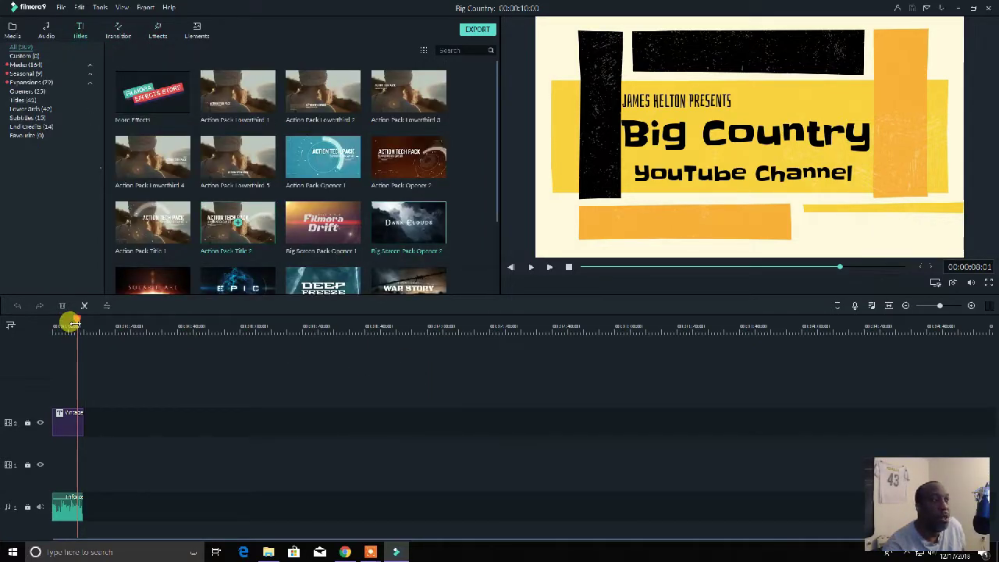
mouse_move(77, 322)
left_mouse_down()
mouse_move(286, 330)
mouse_move(81, 326)
left_mouse_up()
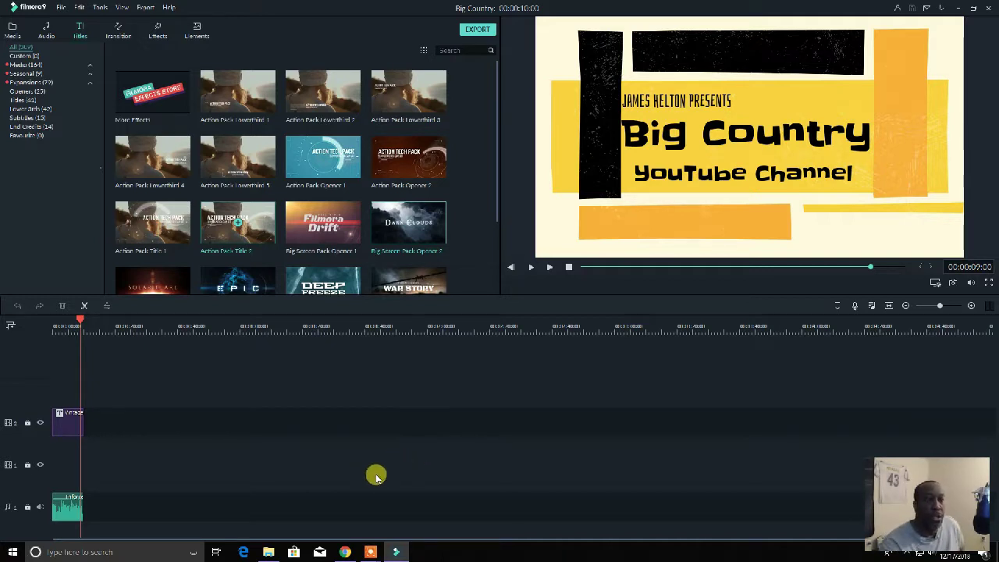
Close Filmora9 and reposition the screen recorder's control window on the desktop
left_click(990, 11)
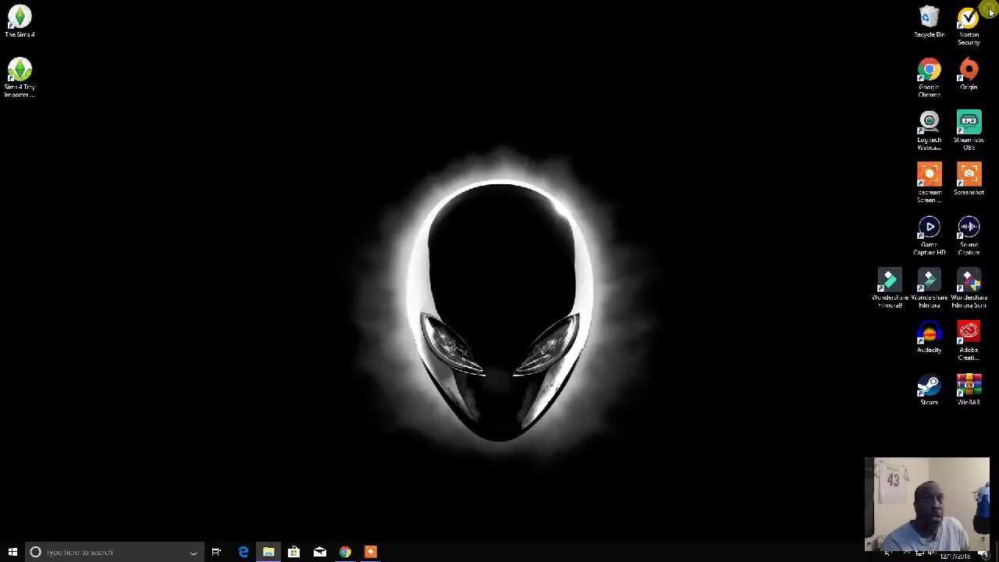
left_click(385, 535)
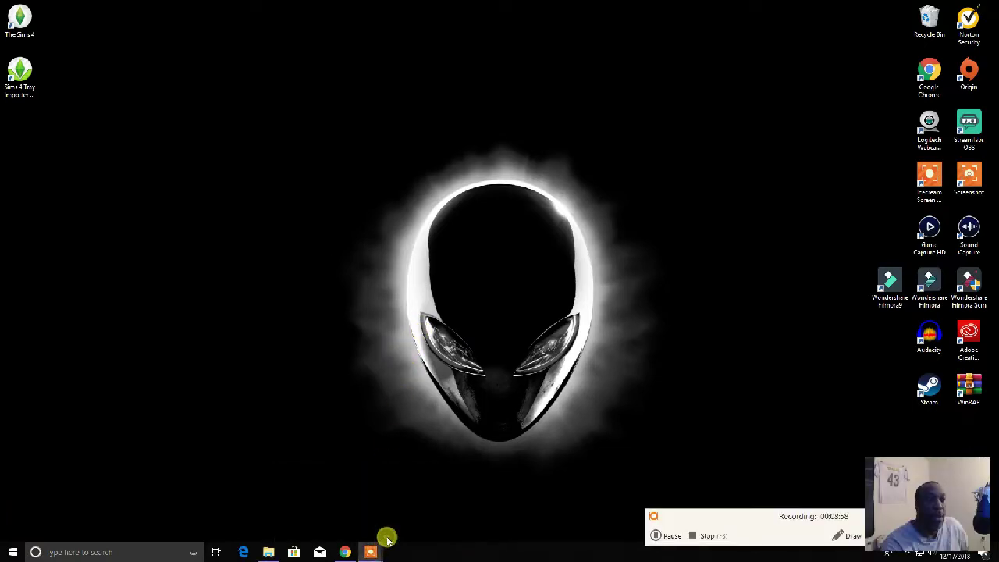
left_click_drag(729, 518, 244, 492)
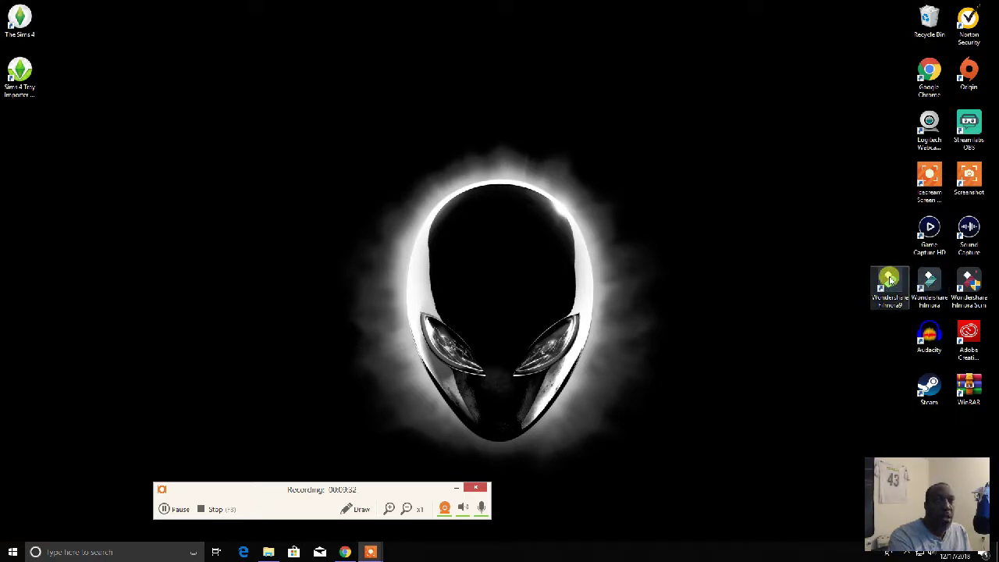
left_click(928, 183)
left_click(882, 286)
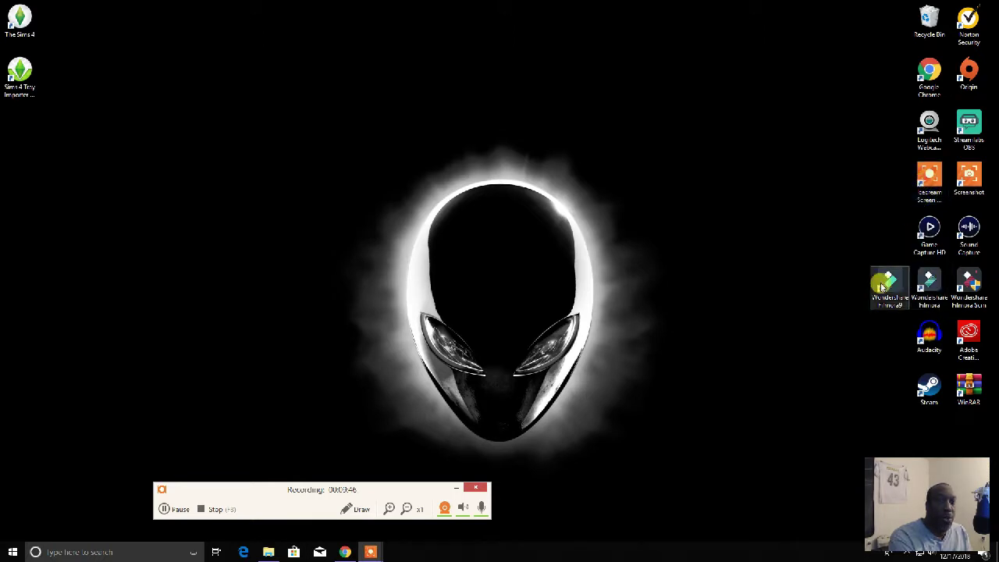
left_click(930, 285)
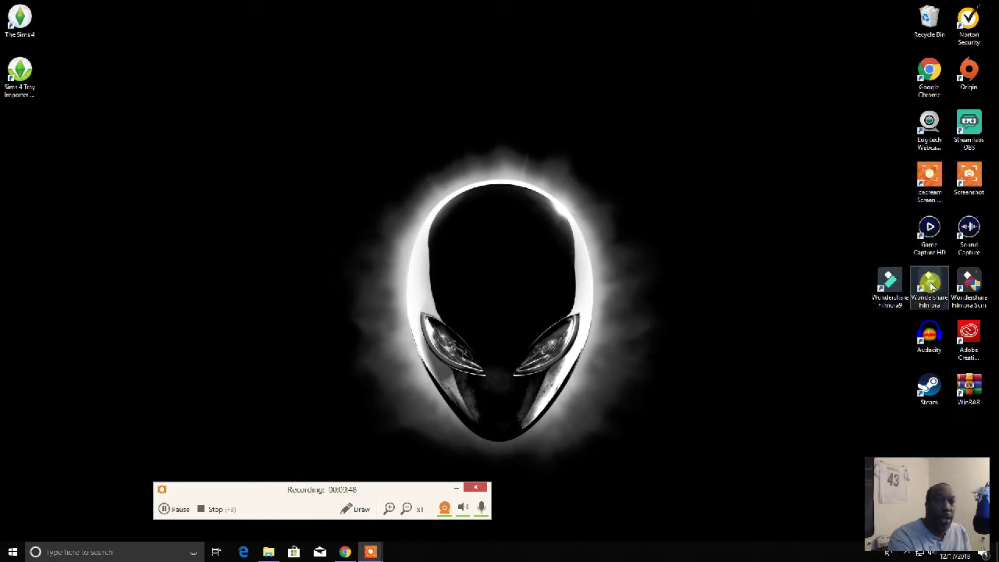
left_click(887, 284)
left_click(924, 287)
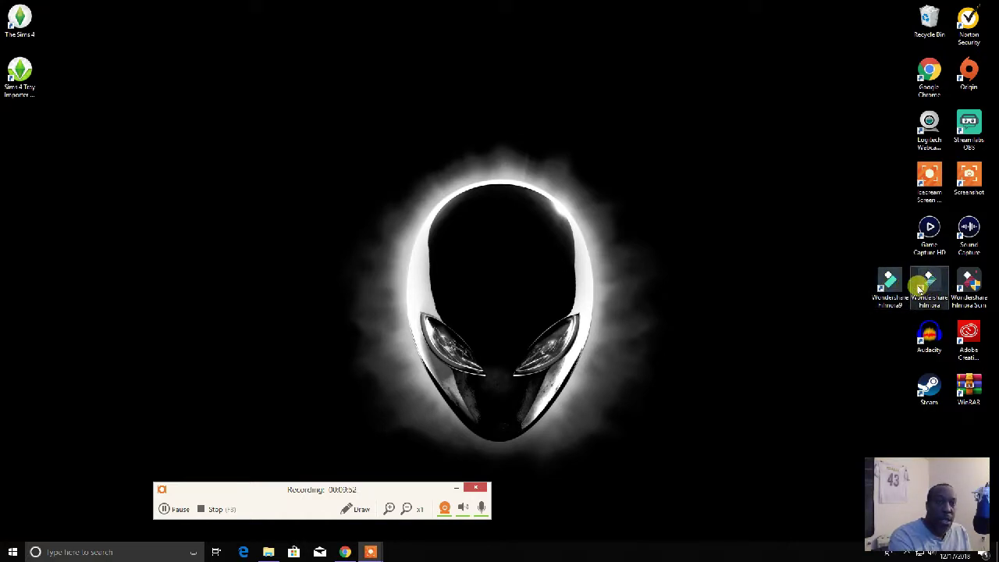
left_click(979, 288)
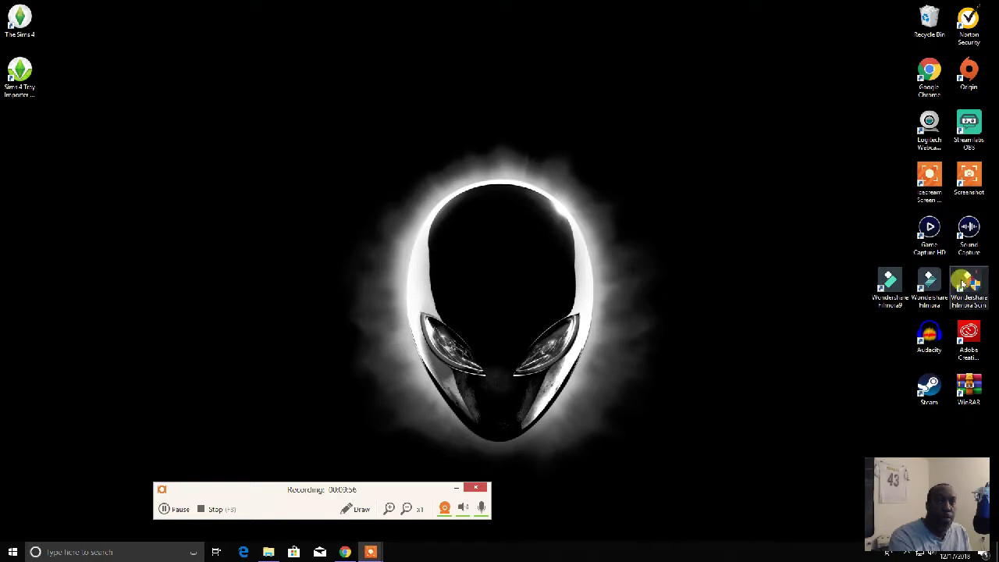
left_click(967, 287)
left_click(969, 311)
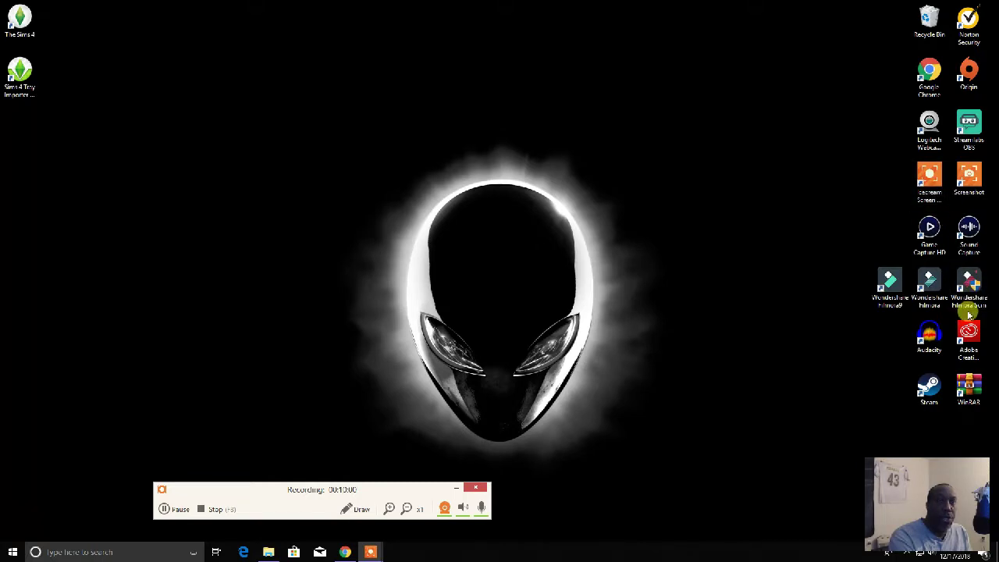
left_click(966, 290)
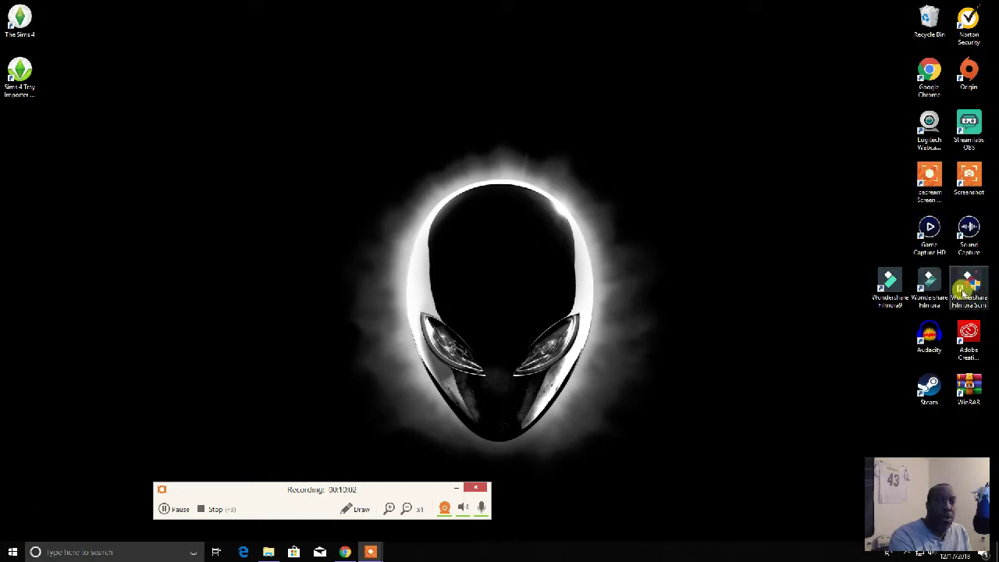
Launch Adobe Creative Cloud from the desktop
double_click(972, 351)
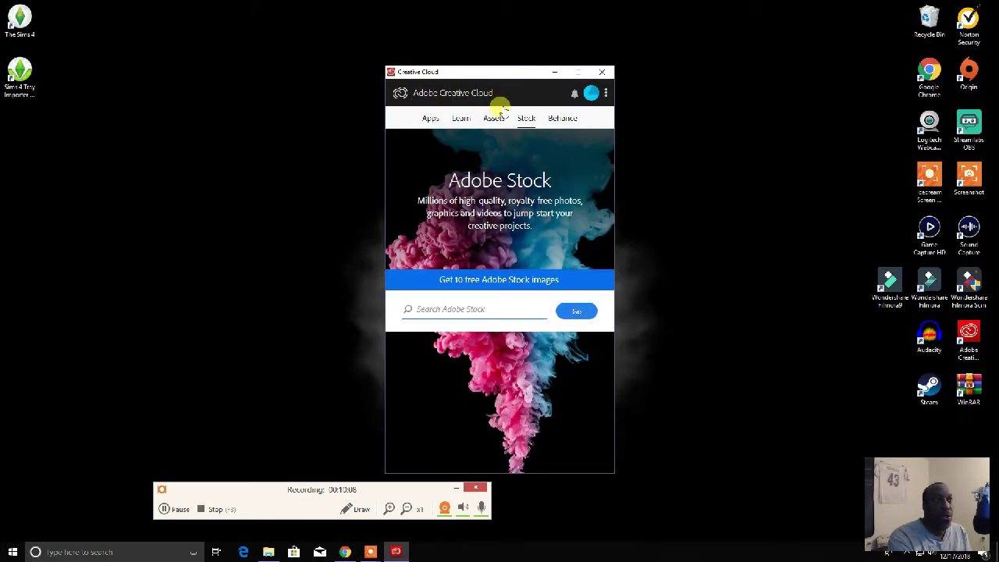
Browse the Creative Cloud list of all apps, including Photoshop CC, and move the window over beside the desktop icons
left_click(431, 118)
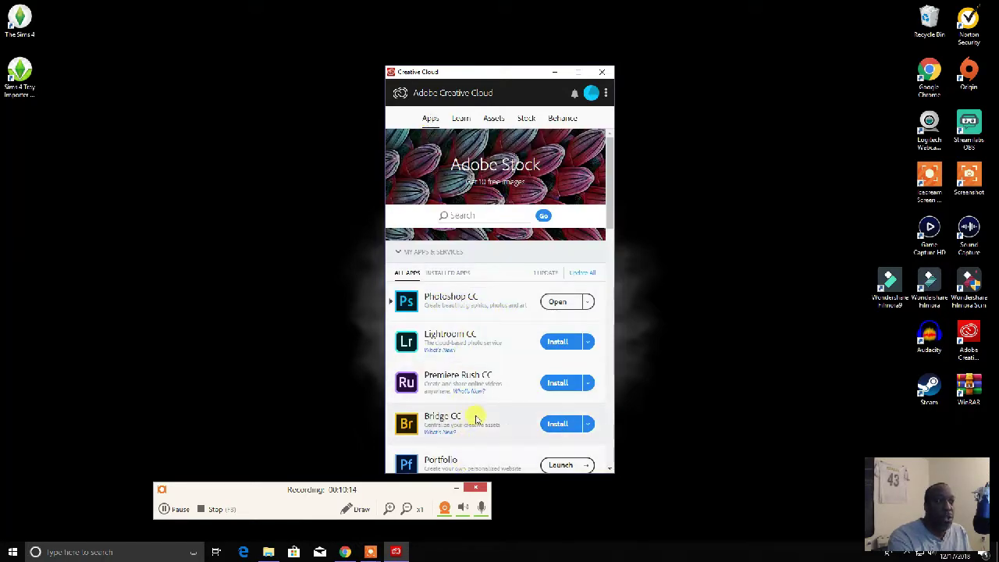
scroll(492, 359, "down", 1)
scroll(491, 359, "down", 4)
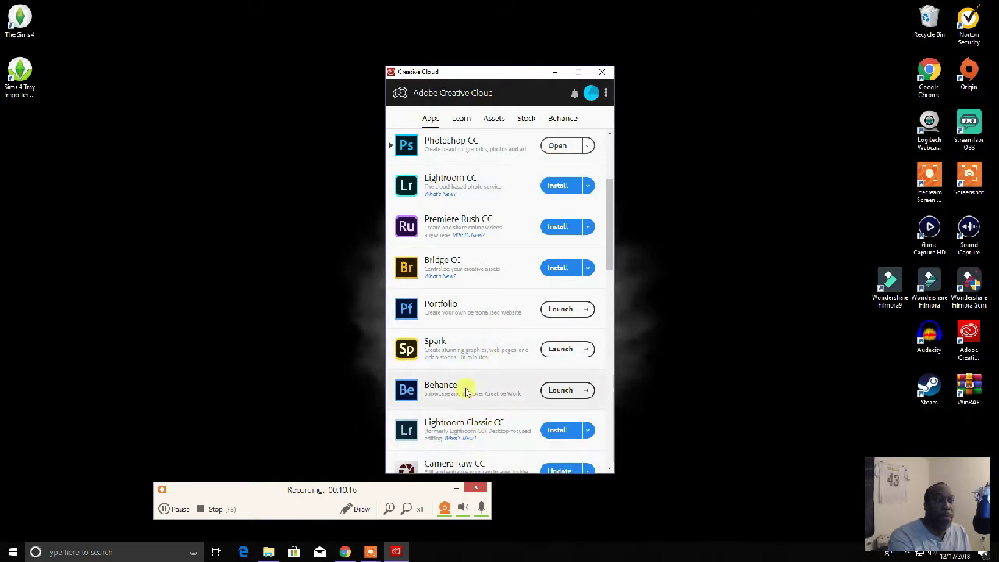
scroll(461, 375, "up", 1)
scroll(445, 308, "up", 4)
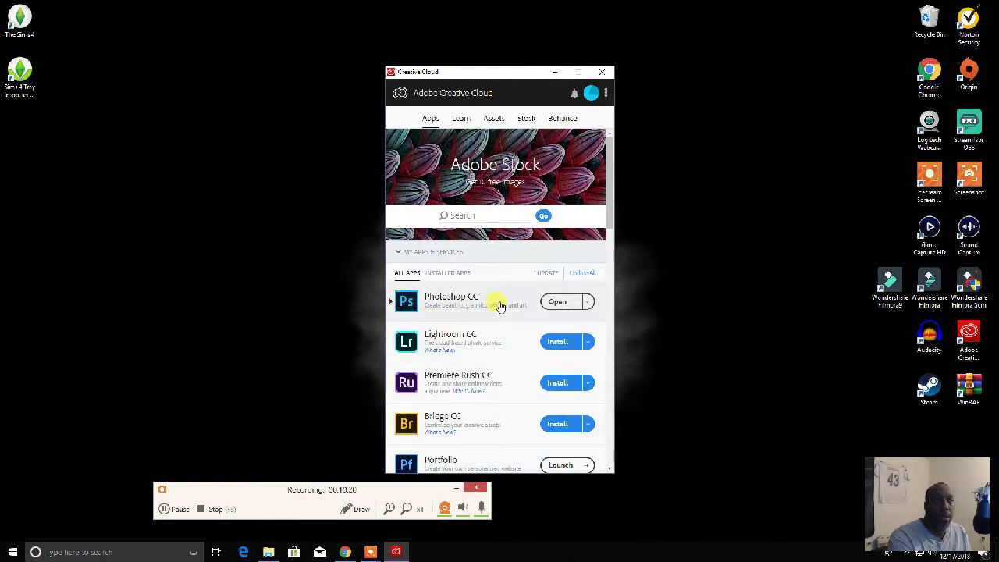
left_click_drag(495, 72, 718, 10)
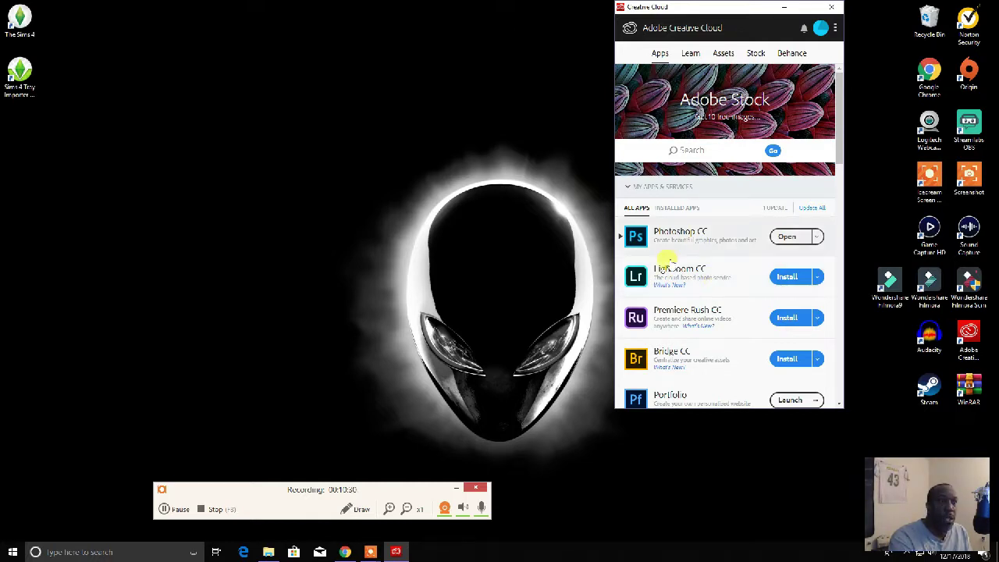
Launch Audacity from the desktop, dismiss its welcome message and place its window beside Creative Cloud
right_click(925, 336)
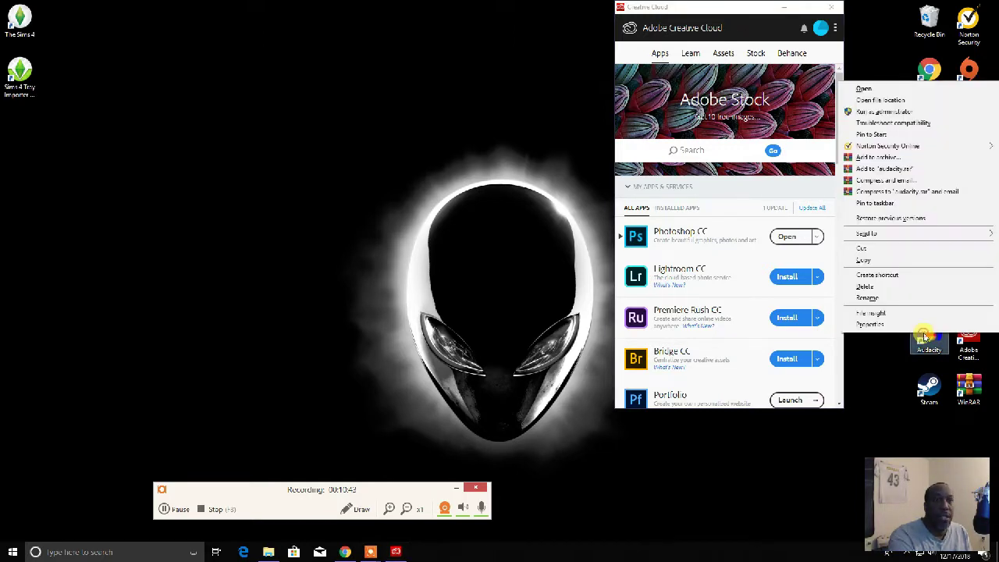
left_click(895, 92)
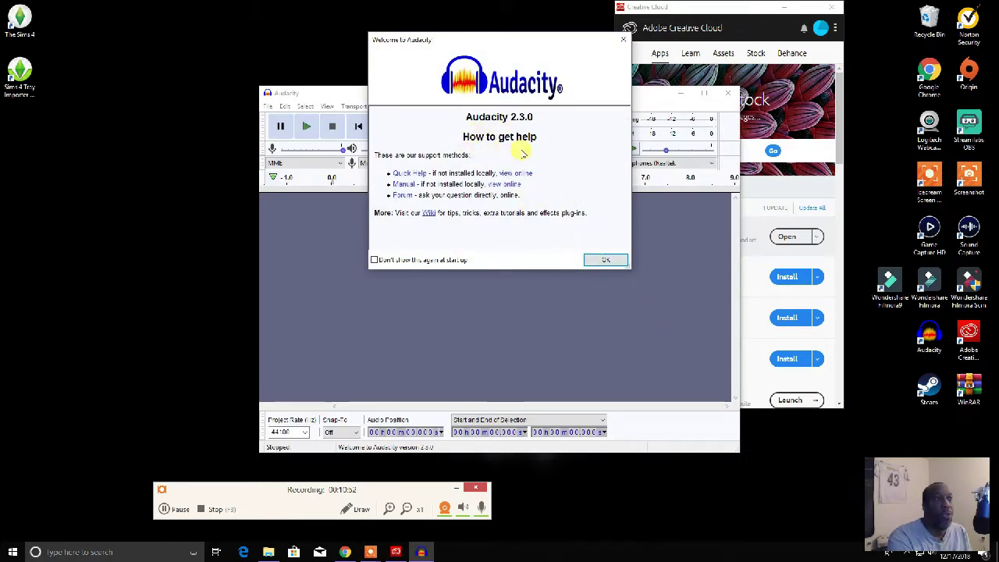
left_click(607, 261)
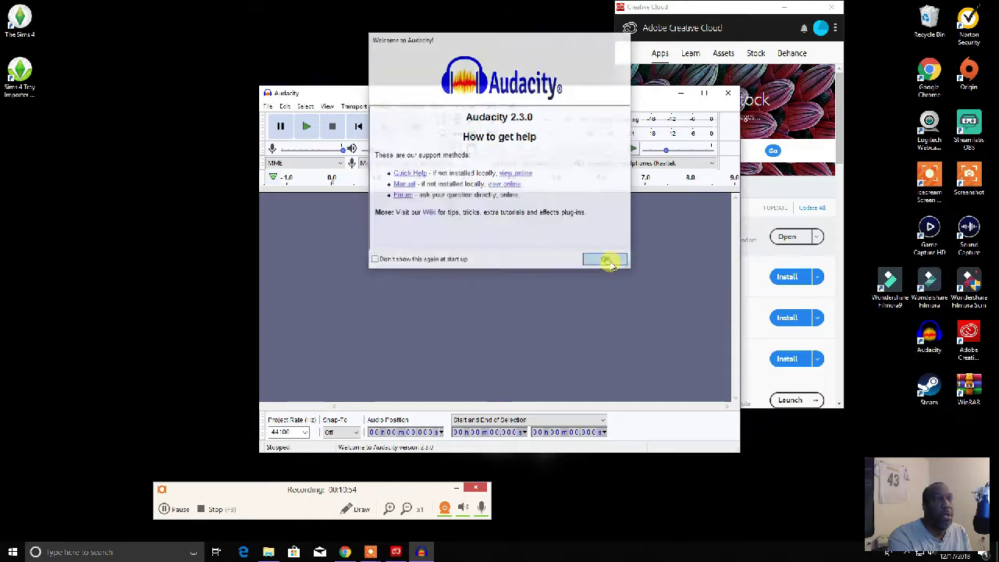
left_click_drag(504, 96, 346, 27)
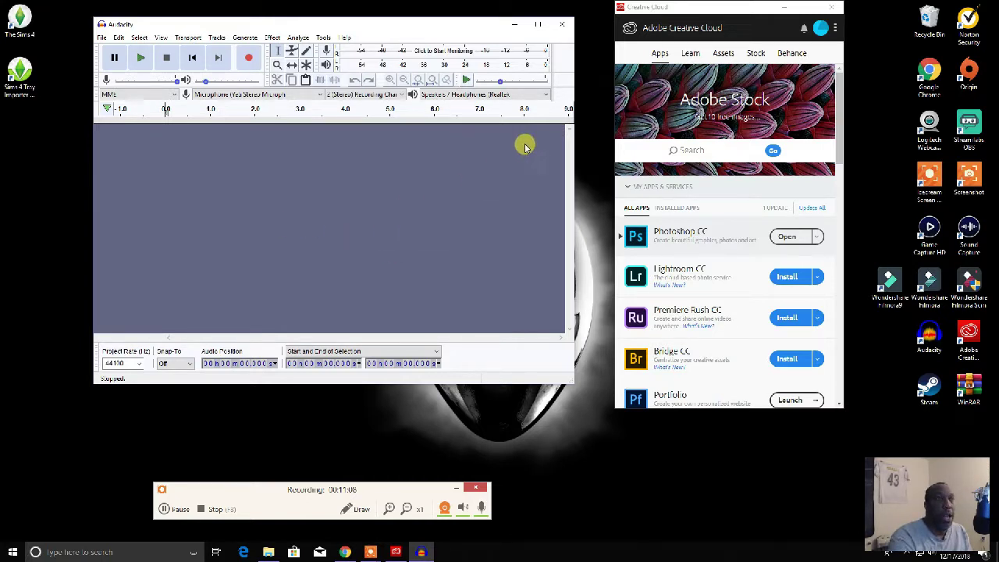
Close Audacity and reposition the webcam preview on the desktop, ending below the desktop icons
left_click_drag(879, 499, 65, 463)
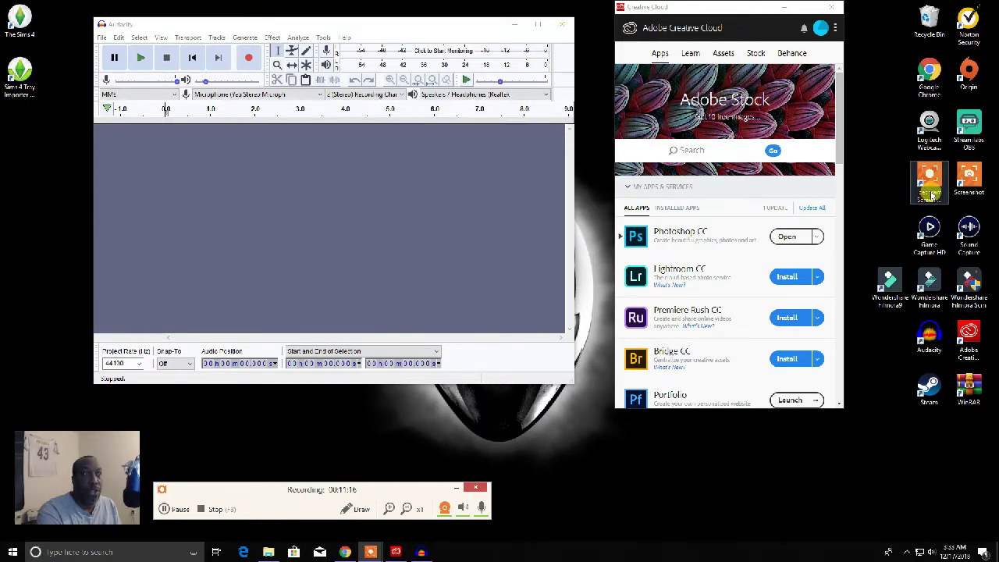
left_click(560, 27)
left_click_drag(108, 460, 102, 285)
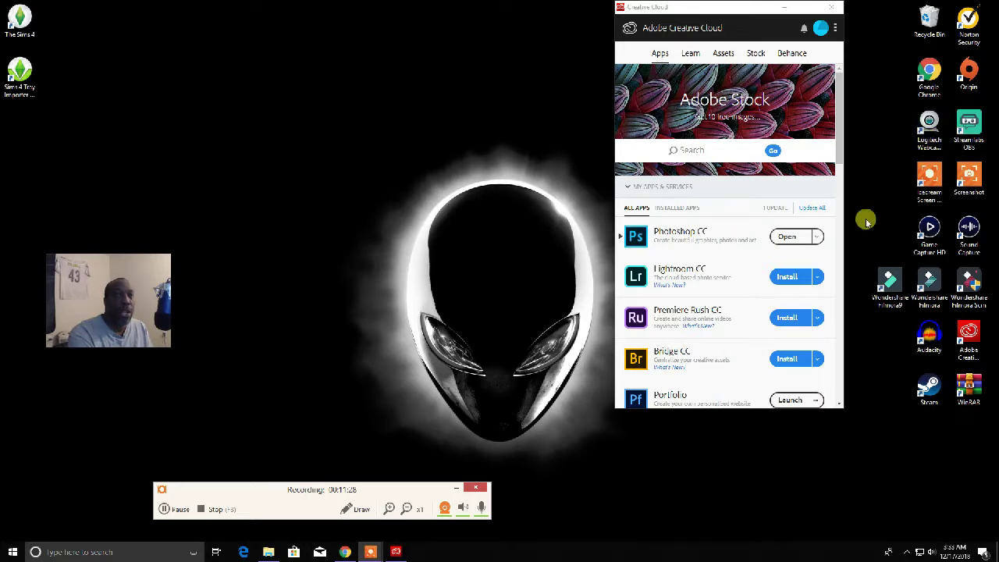
left_click_drag(143, 326, 935, 511)
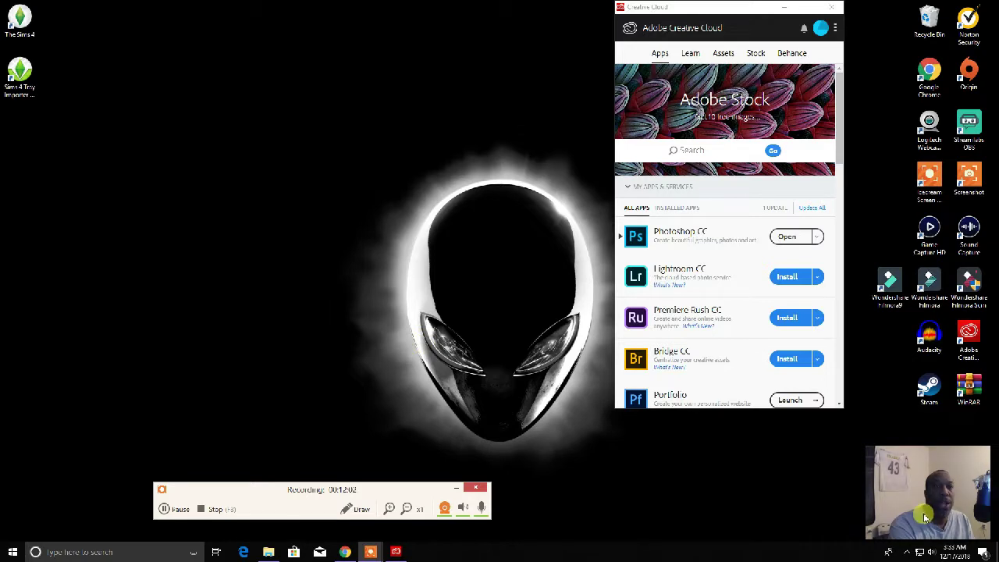
left_click_drag(924, 517, 912, 498)
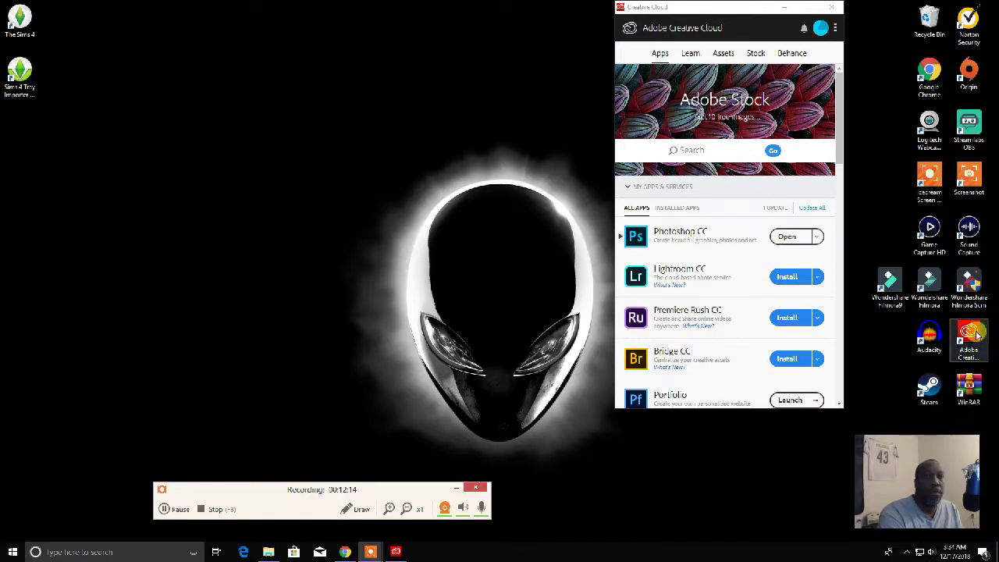
Launch Wondershare Filmora Scrn and start a screen capture setup with a custom size and 25 fps
right_click(970, 293)
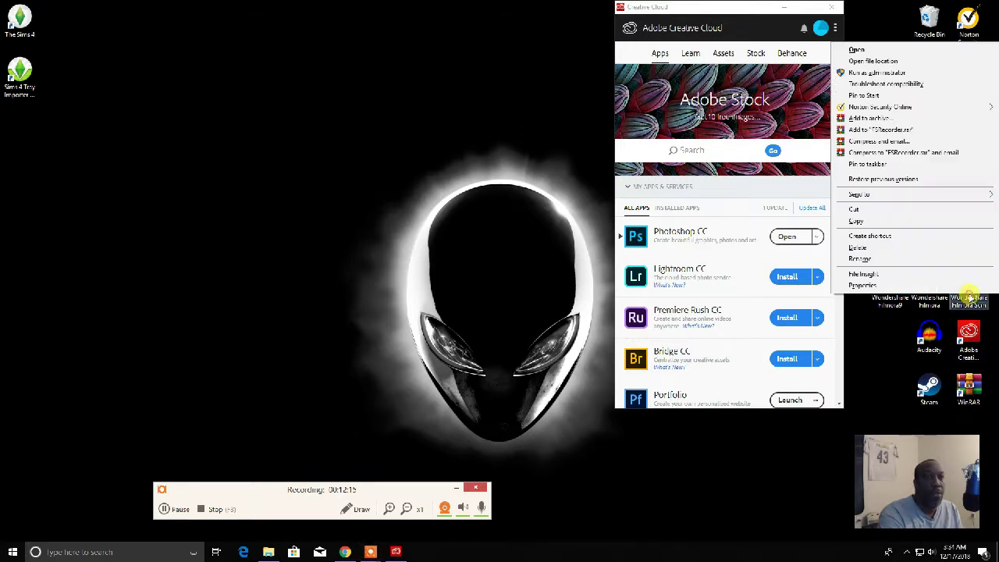
left_click(901, 49)
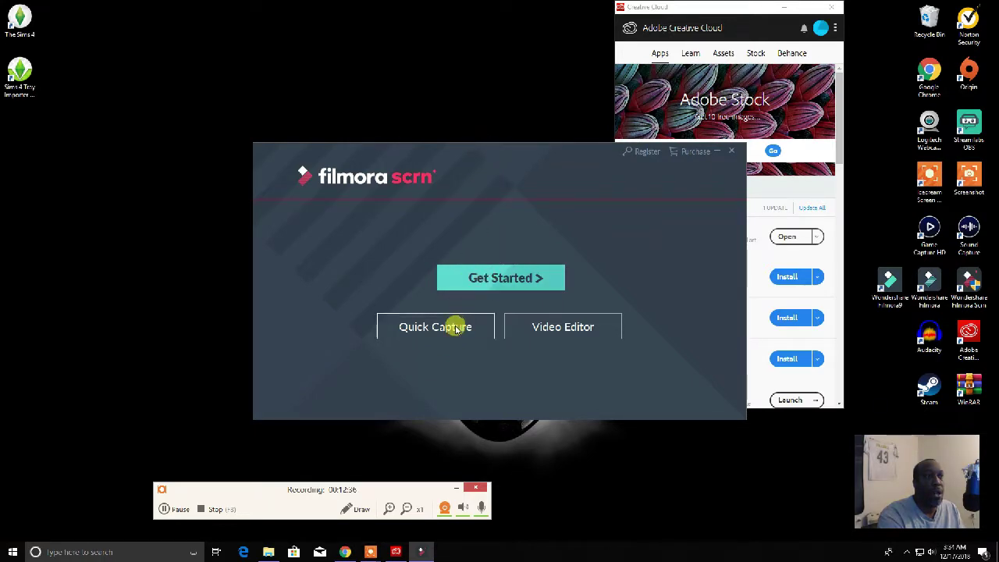
left_click(500, 278)
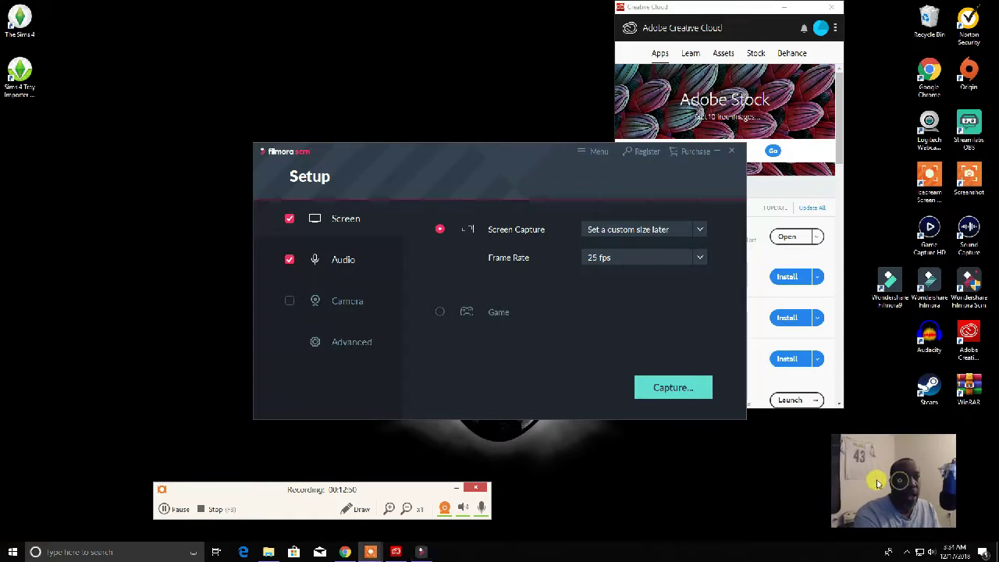
left_click(679, 386)
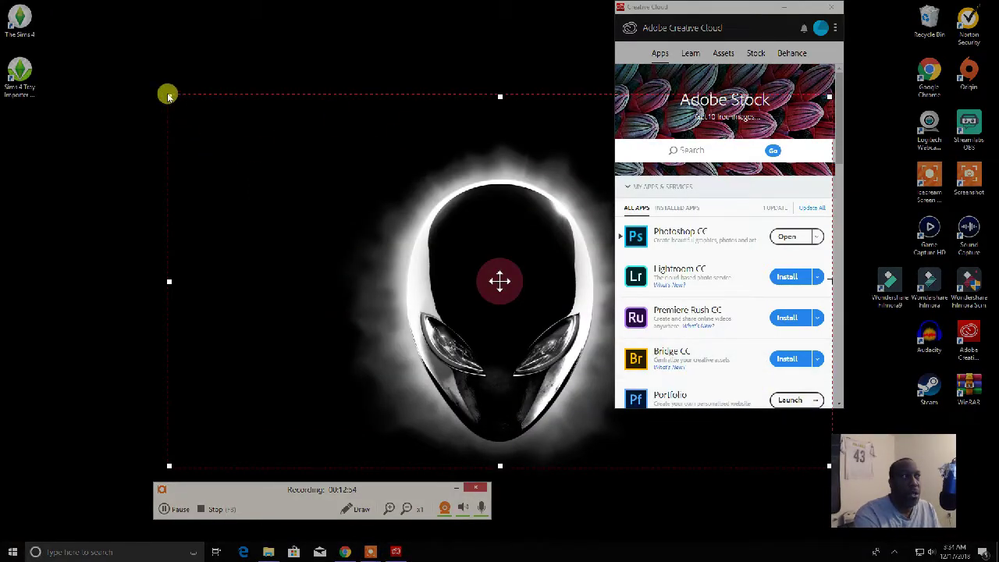
Shrink the capture area from two opposite corners to a narrow portrait frame reaching the middle of the alien head wallpaper
left_click_drag(166, 93, 298, 117)
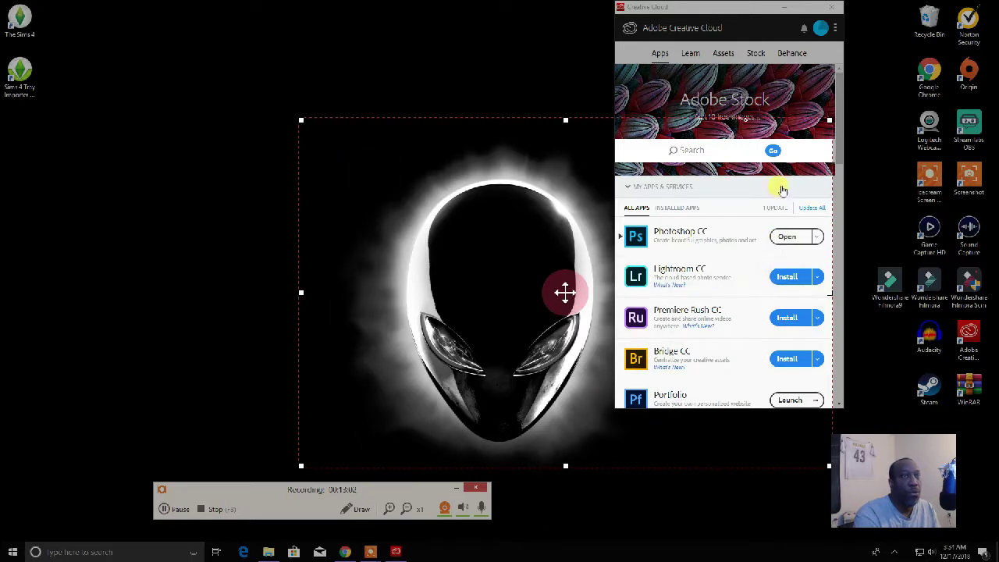
right_click(545, 313)
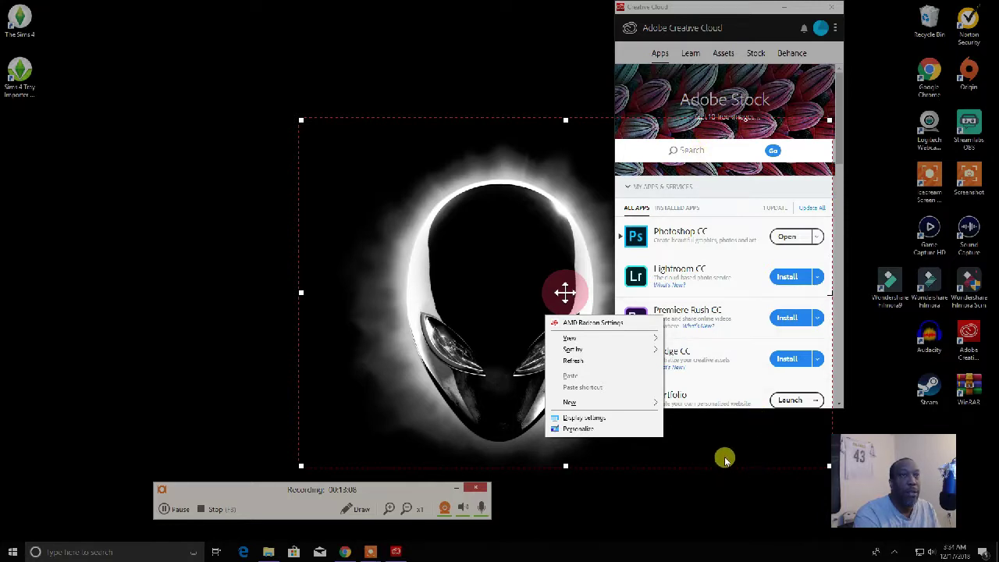
left_click(732, 421)
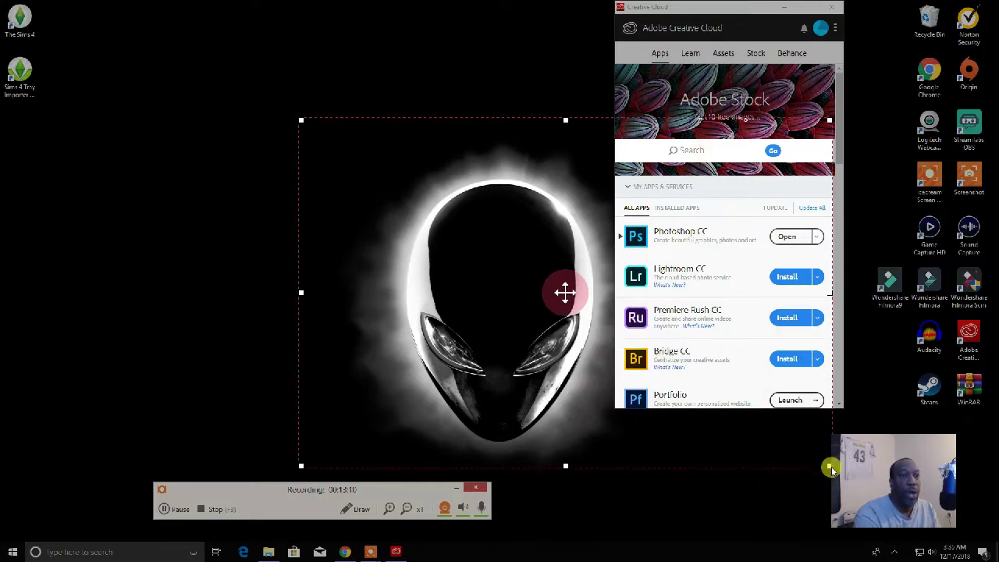
left_click_drag(828, 465, 489, 382)
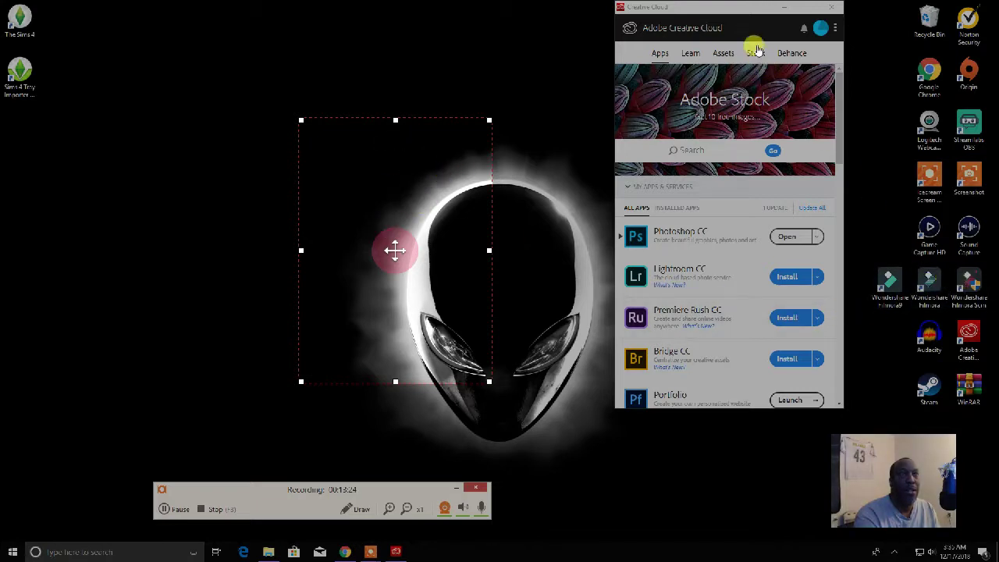
Close Creative Cloud and move the webcam preview up beside the Logitech webcam shortcut
left_click(830, 8)
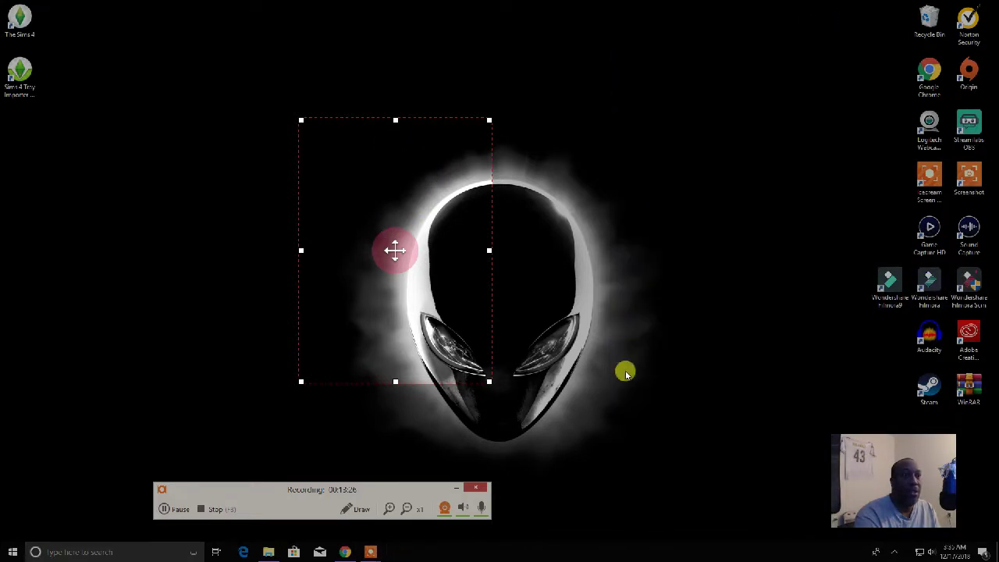
left_click_drag(868, 485, 814, 152)
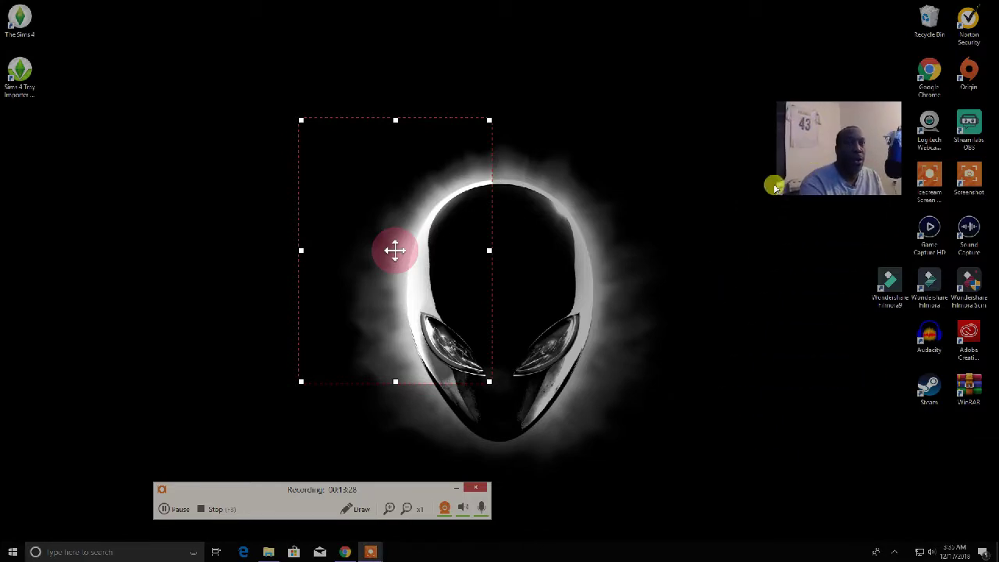
Enlarge the capture area to a roughly square frame and move it toward the desktop corner with The Sims 4 shortcuts
left_click_drag(394, 249, 370, 198)
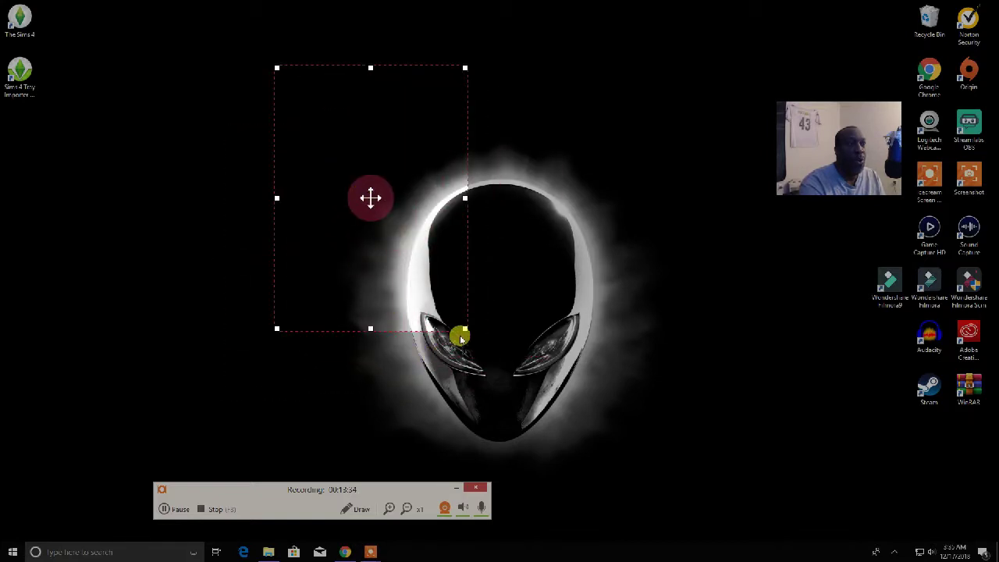
left_click_drag(465, 328, 592, 383)
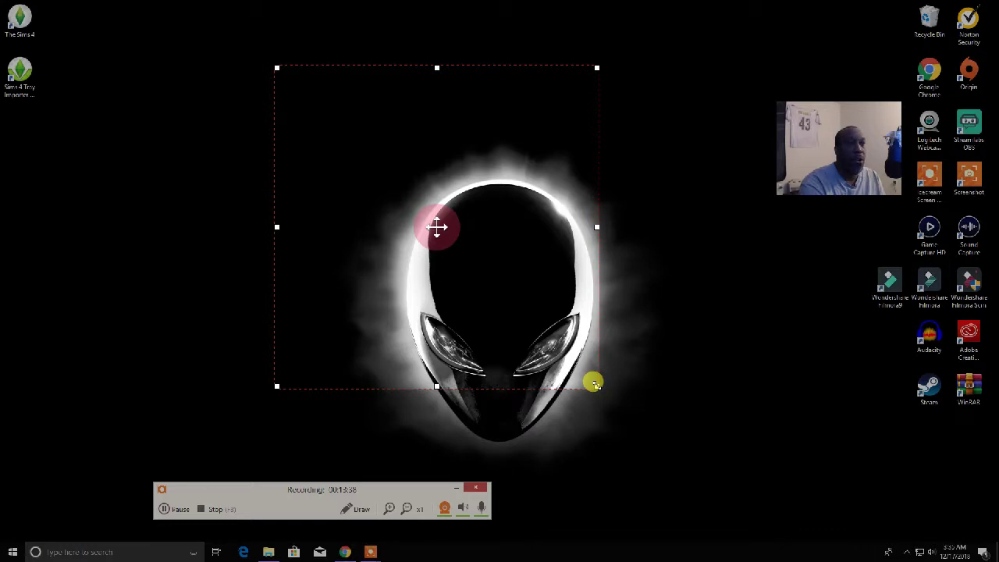
right_click(493, 264)
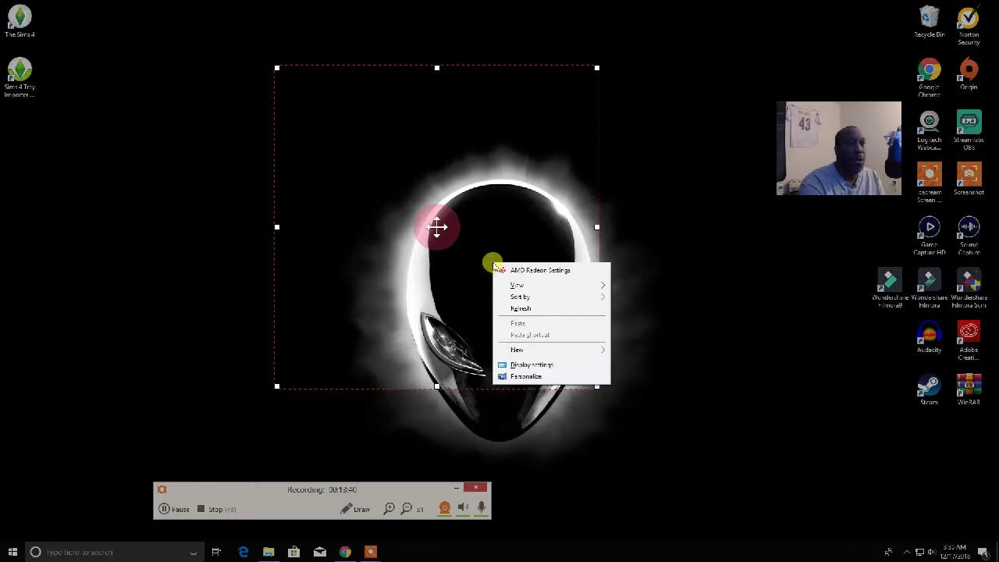
left_click_drag(437, 226, 300, 187)
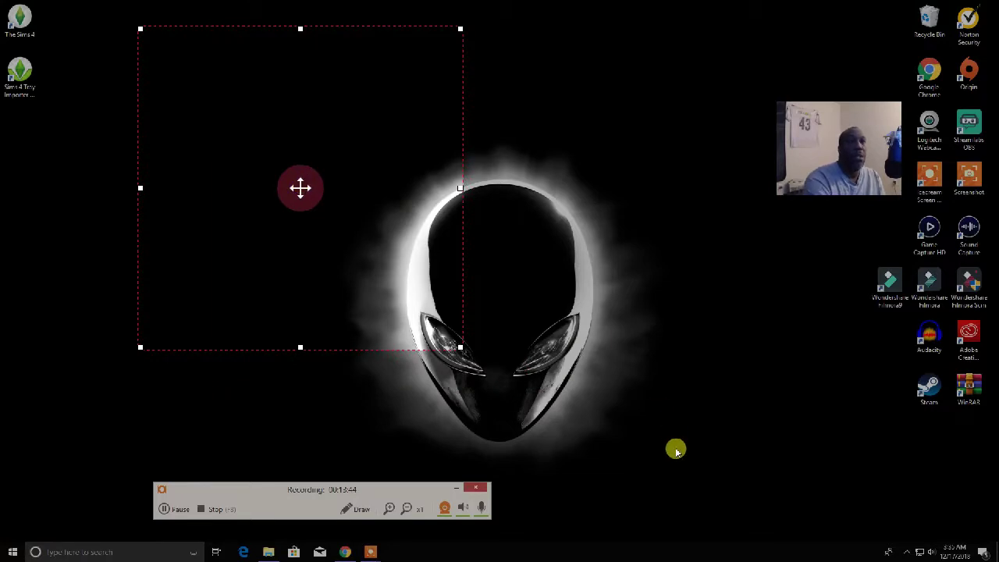